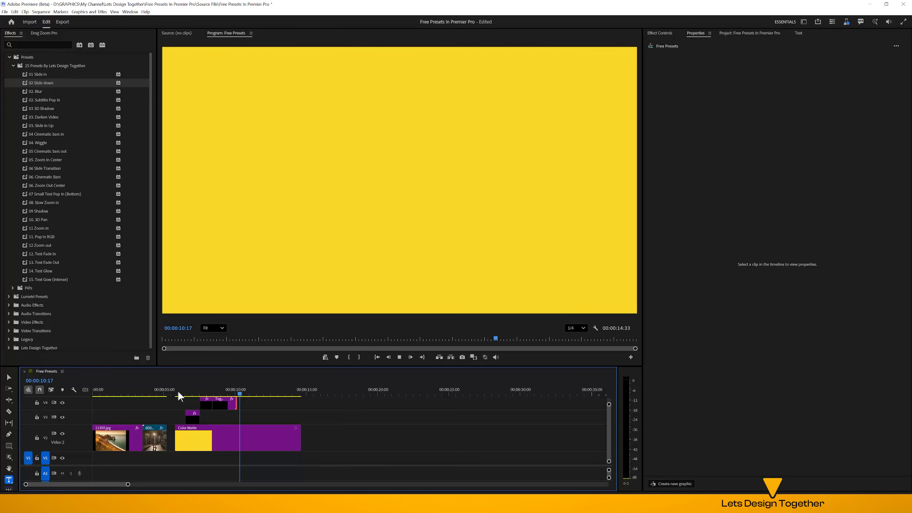
Add a text layer reading "3D Shadow" above the yellow colour matte, starting at 00:00:10:44
{"action": "key", "text": "space"}
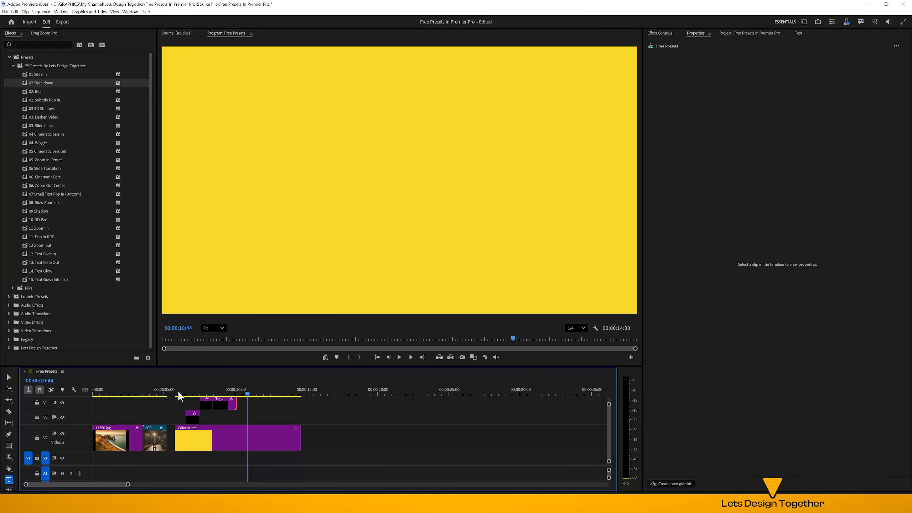
{"action": "left_click", "coordinate": [289, 442]}
{"action": "key", "text": "ctrl+t"}
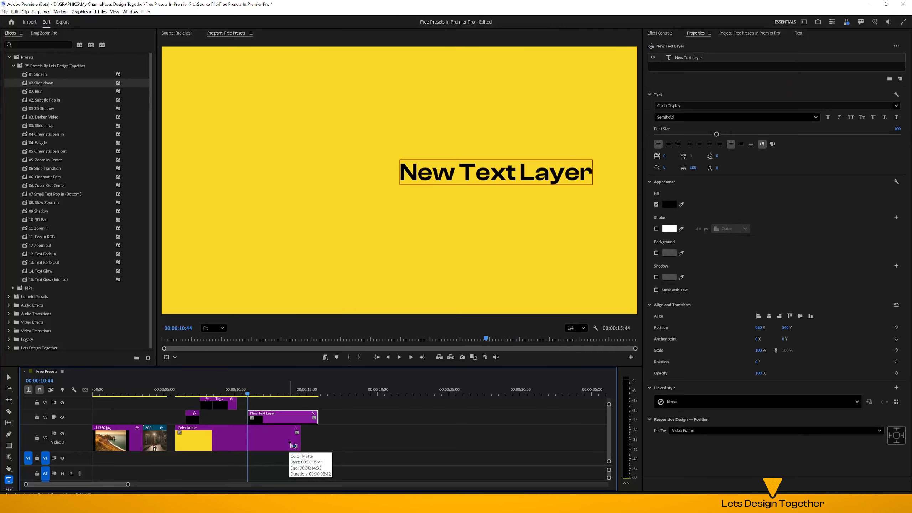
{"action": "type", "text": "3D Shadow"}
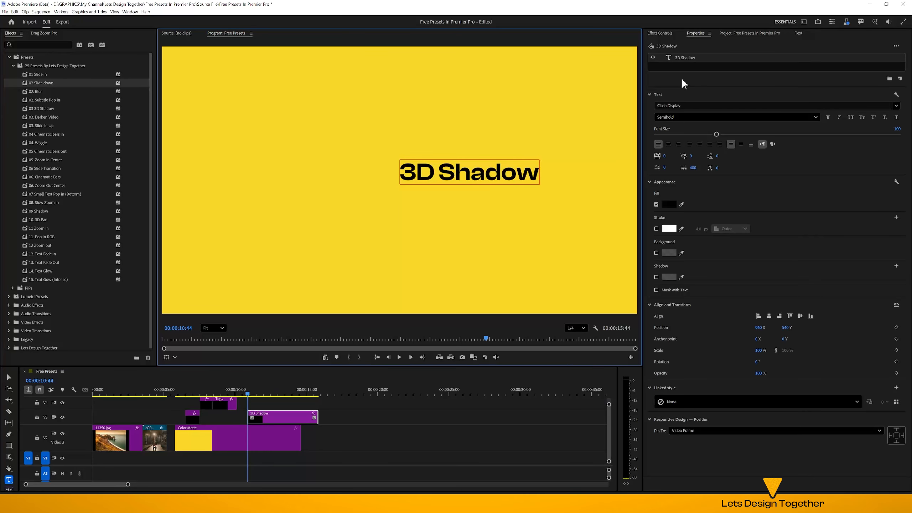
Set all of the "3D Shadow" text to Bold and enlarge its font size to about 159
{"action": "key", "text": "ctrl+a"}
{"action": "left_click", "coordinate": [683, 117]}
{"action": "left_click", "coordinate": [683, 171]}
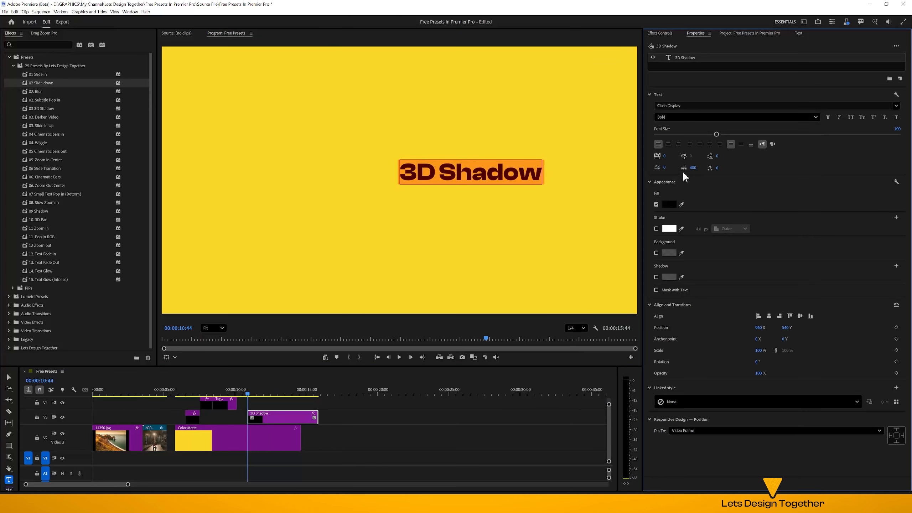
{"action": "left_click_drag", "start_coordinate": [716, 134], "coordinate": [752, 133]}
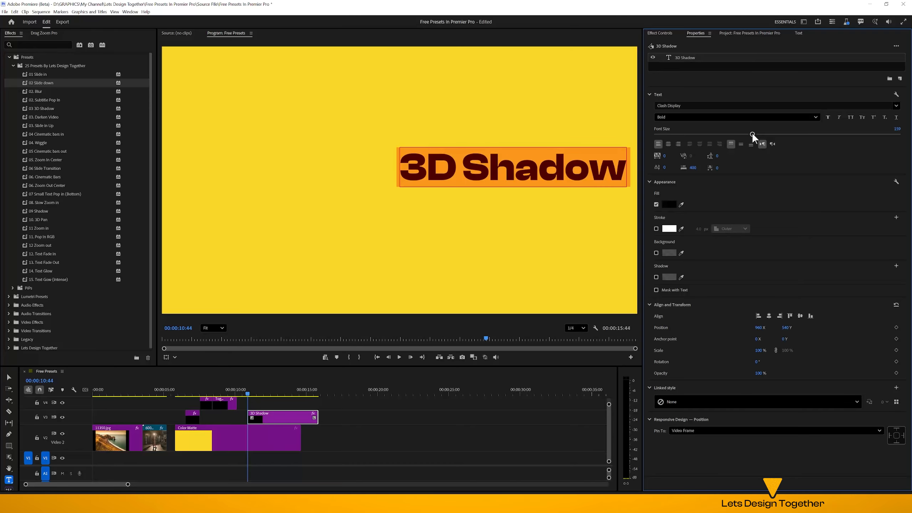
Centre the "3D Shadow" text horizontally and vertically in the frame and sample white as its fill colour
{"action": "left_click", "coordinate": [770, 316]}
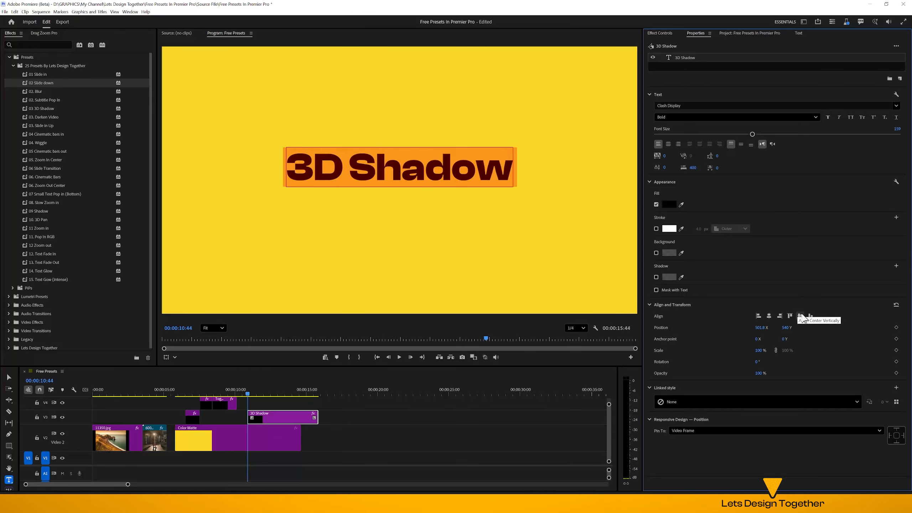
{"action": "left_click", "coordinate": [801, 316]}
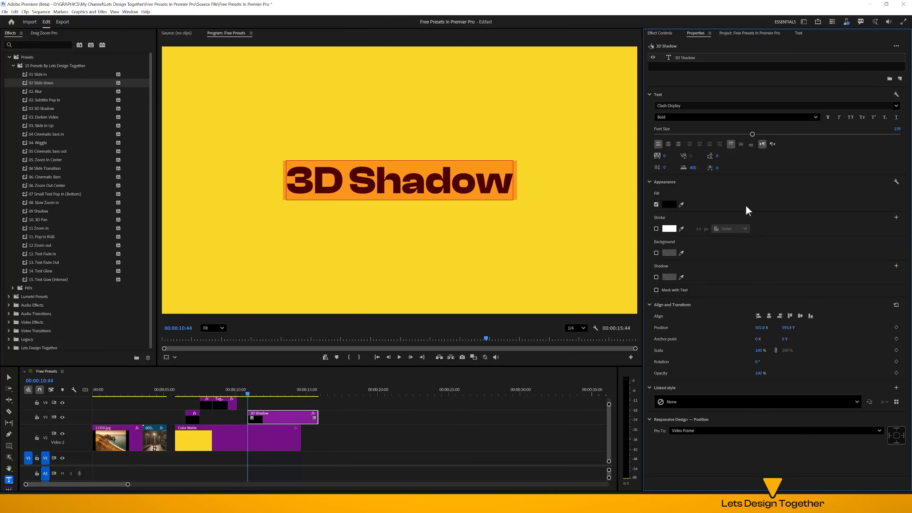
{"action": "left_click", "coordinate": [682, 203]}
{"action": "left_click", "coordinate": [676, 227]}
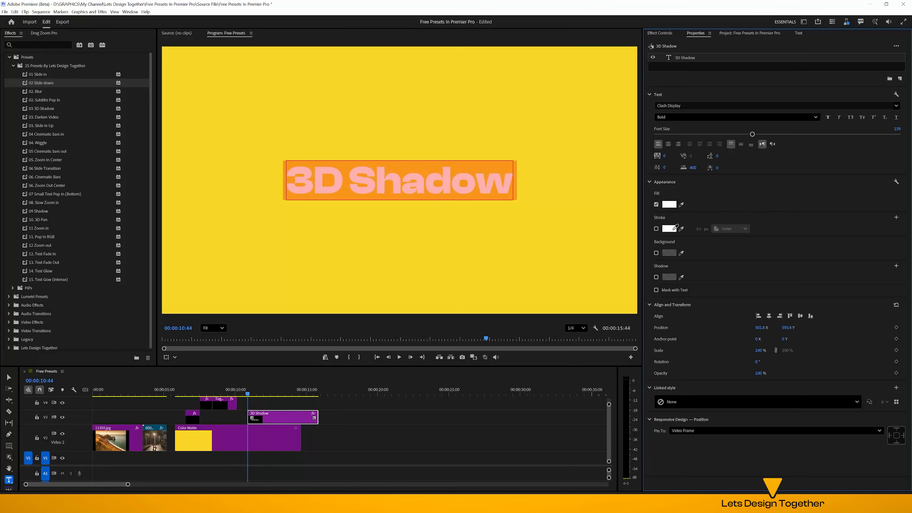
{"action": "left_click", "coordinate": [10, 377]}
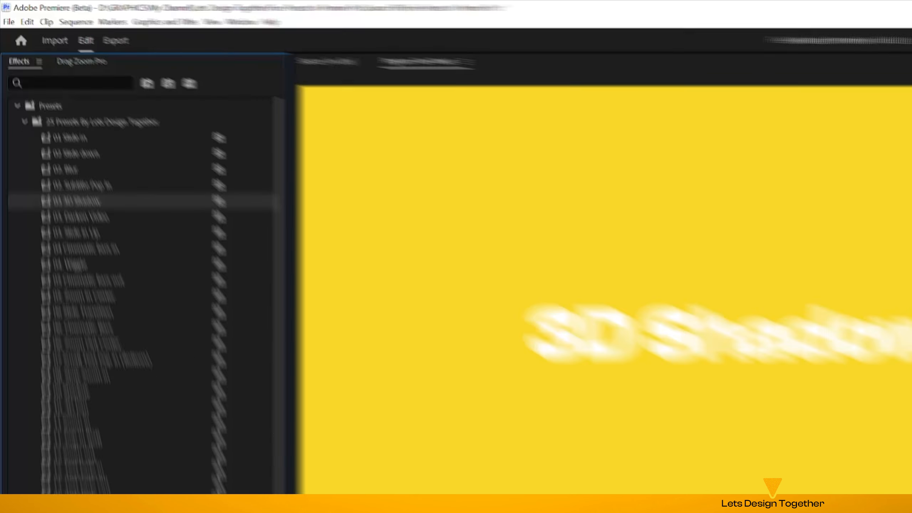
Apply the 03 3D Shadow preset to the "3D Shadow" text clip and deselect it
{"action": "left_click_drag", "start_coordinate": [77, 202], "coordinate": [271, 418]}
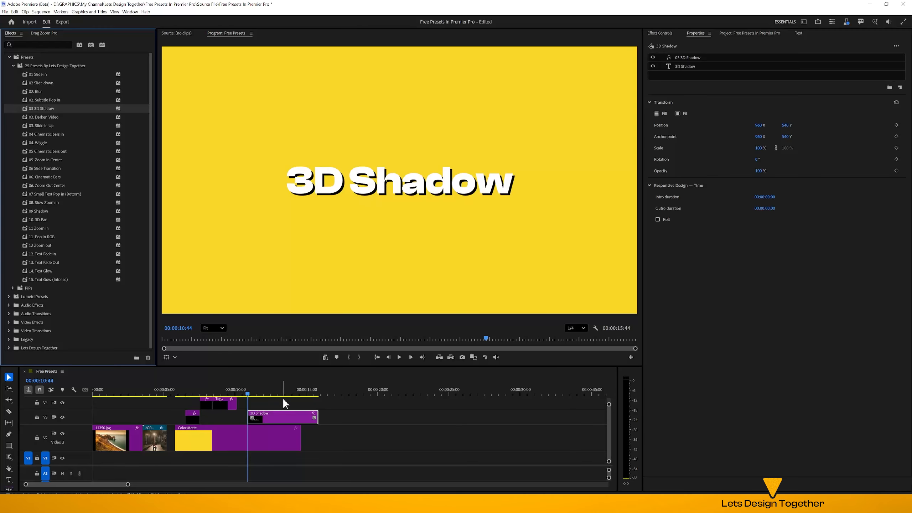
{"action": "left_click_drag", "start_coordinate": [284, 399], "coordinate": [174, 433]}
{"action": "left_click", "coordinate": [383, 447]}
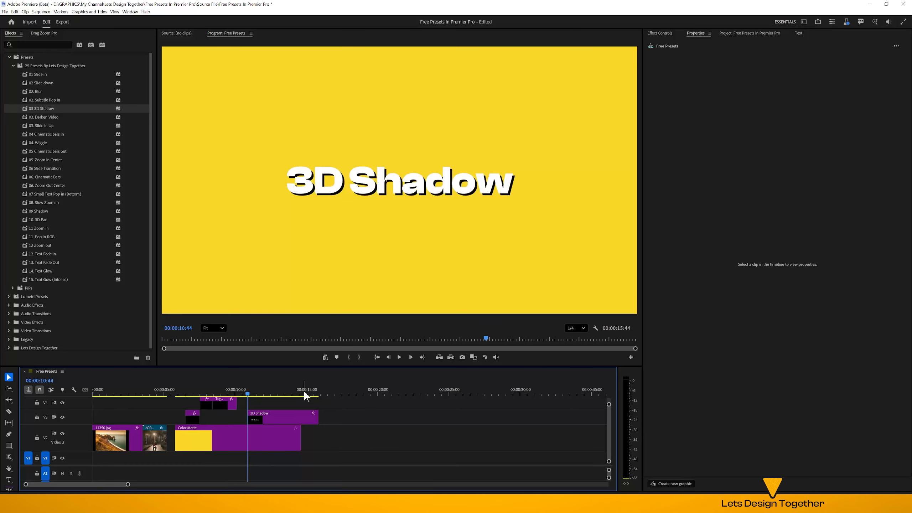
Place the 6003998 barbell video from the project media on the timeline at about 17 seconds, after the existing clips
{"action": "left_click", "coordinate": [336, 393]}
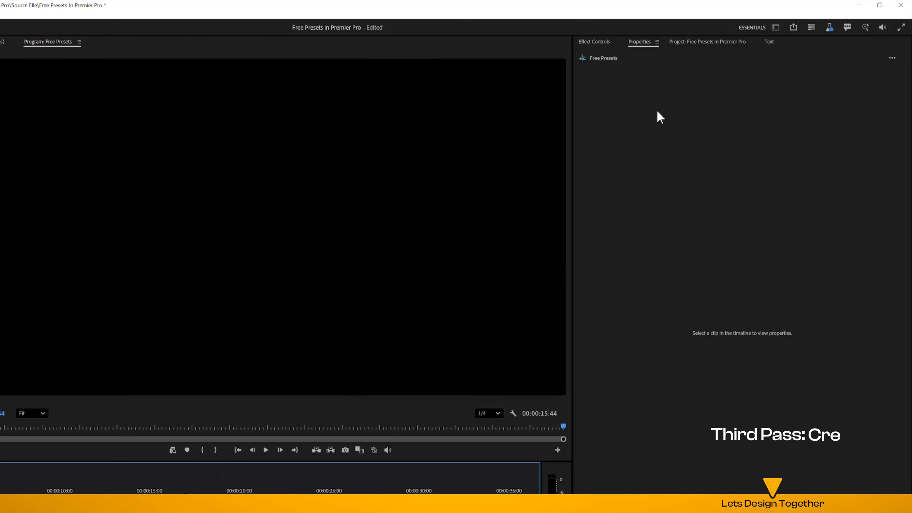
{"action": "left_click", "coordinate": [742, 33]}
{"action": "left_click_drag", "start_coordinate": [783, 102], "coordinate": [339, 432]}
Split the barbell video clip and delete its excess end portion, then select the remaining part
{"action": "left_click_drag", "start_coordinate": [360, 392], "coordinate": [393, 392]}
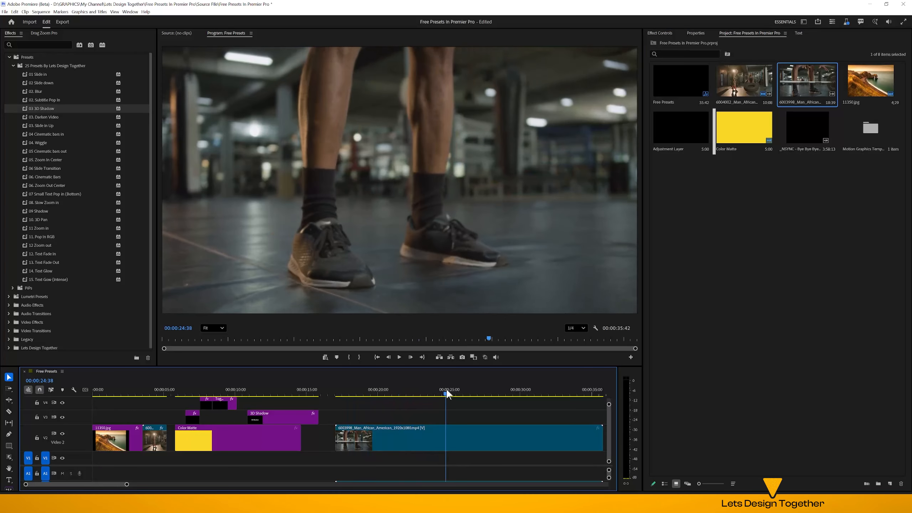
{"action": "left_click", "coordinate": [404, 440]}
{"action": "key", "text": "ctrl+k"}
{"action": "left_click", "coordinate": [495, 440]}
{"action": "key", "text": "Delete"}
{"action": "left_click", "coordinate": [395, 447]}
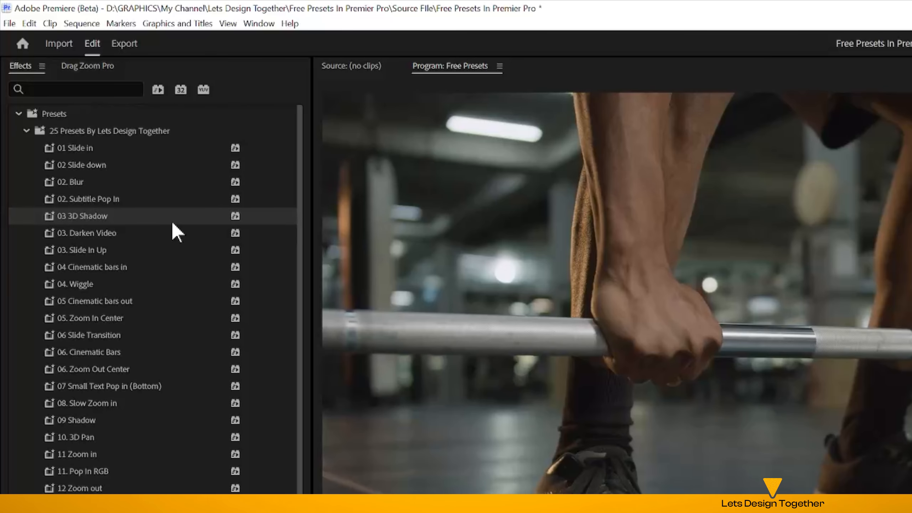
Apply the 03. Darken Video preset to the barbell clip and play it back from near its start
{"action": "left_click_drag", "start_coordinate": [164, 232], "coordinate": [420, 441]}
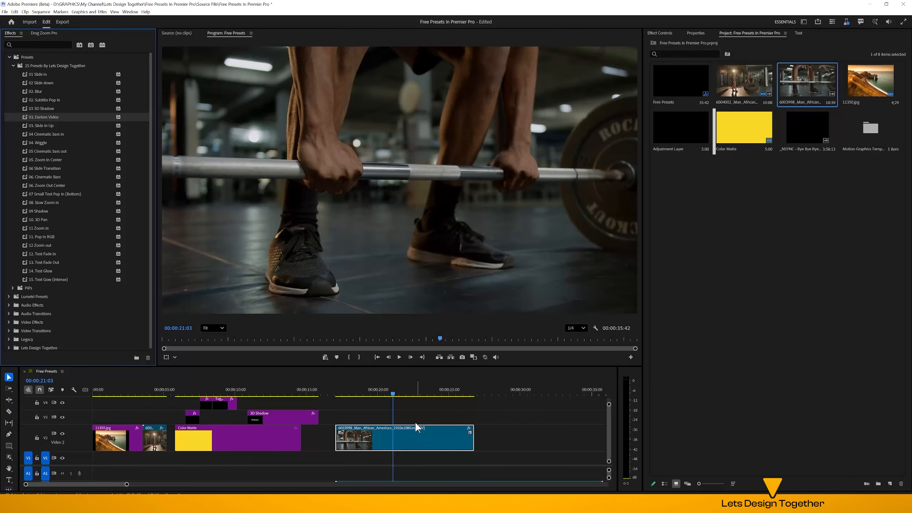
{"action": "left_click_drag", "start_coordinate": [395, 392], "coordinate": [344, 401]}
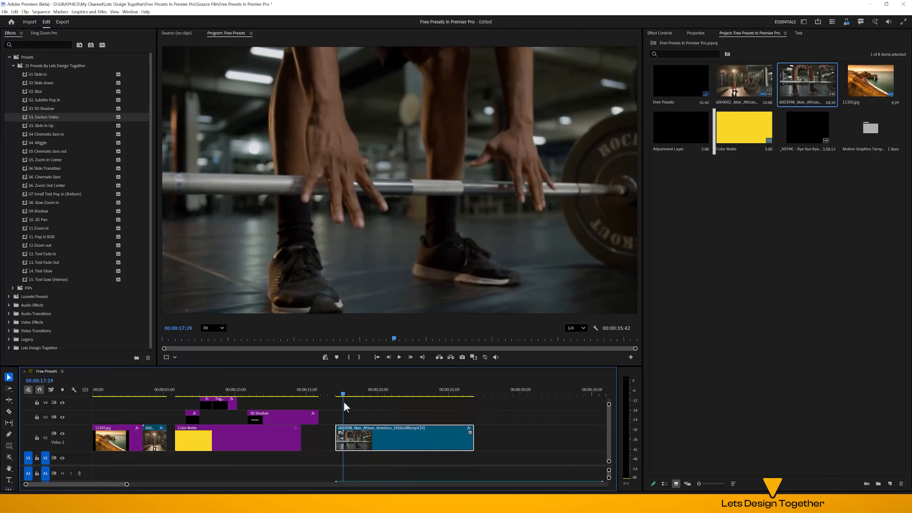
{"action": "key", "text": "space"}
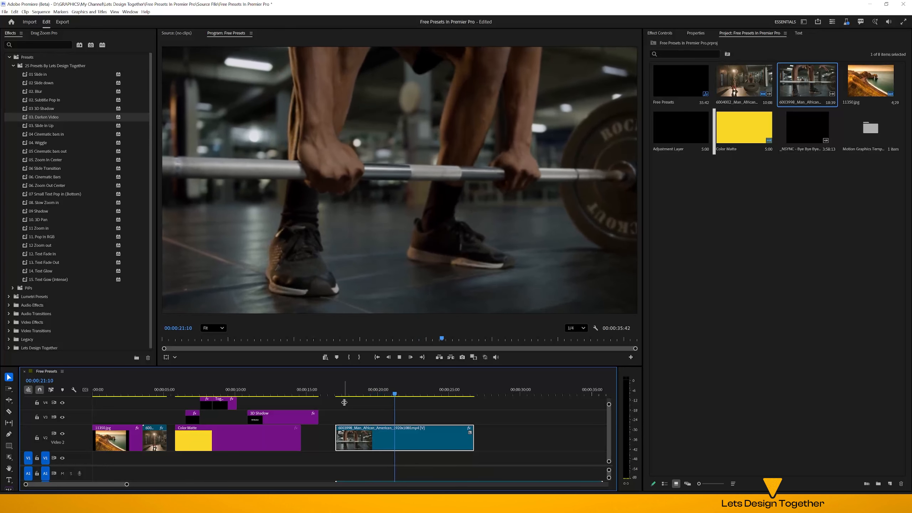
{"action": "key", "text": "space"}
Split off the opening section of the barbell clip and apply the 02. Blur and 01 Slide in presets to it
{"action": "left_click_drag", "start_coordinate": [400, 395], "coordinate": [353, 395]}
{"action": "key", "text": "ctrl+k"}
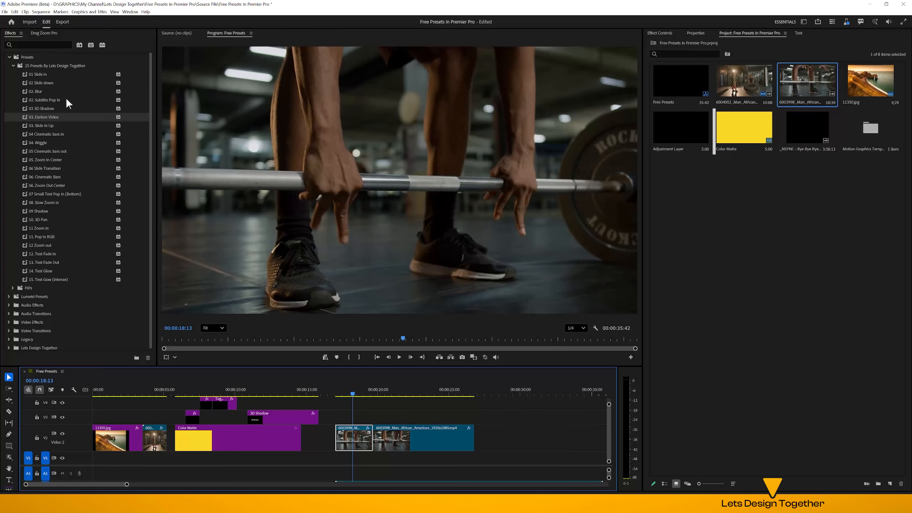
{"action": "left_click_drag", "start_coordinate": [67, 92], "coordinate": [358, 443]}
{"action": "left_click_drag", "start_coordinate": [54, 76], "coordinate": [352, 446]}
{"action": "left_click", "coordinate": [333, 395]}
{"action": "key", "text": "space"}
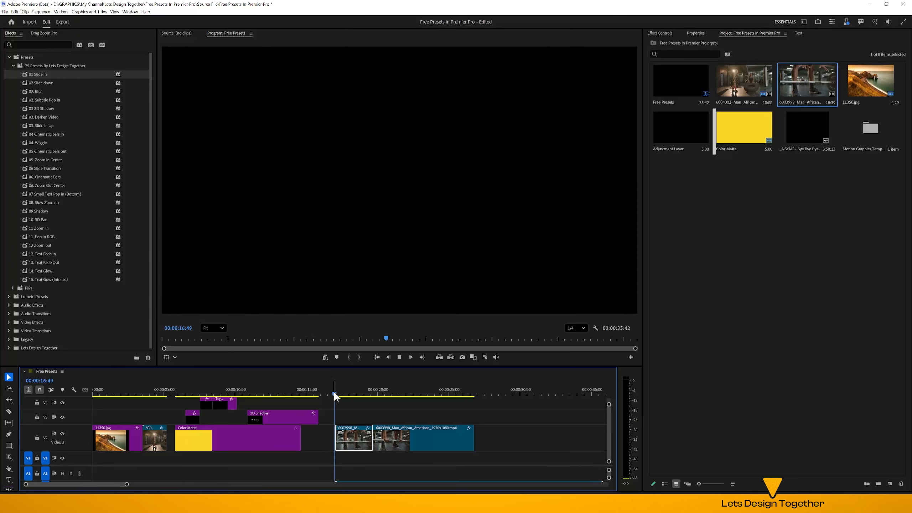
{"action": "key", "text": "space"}
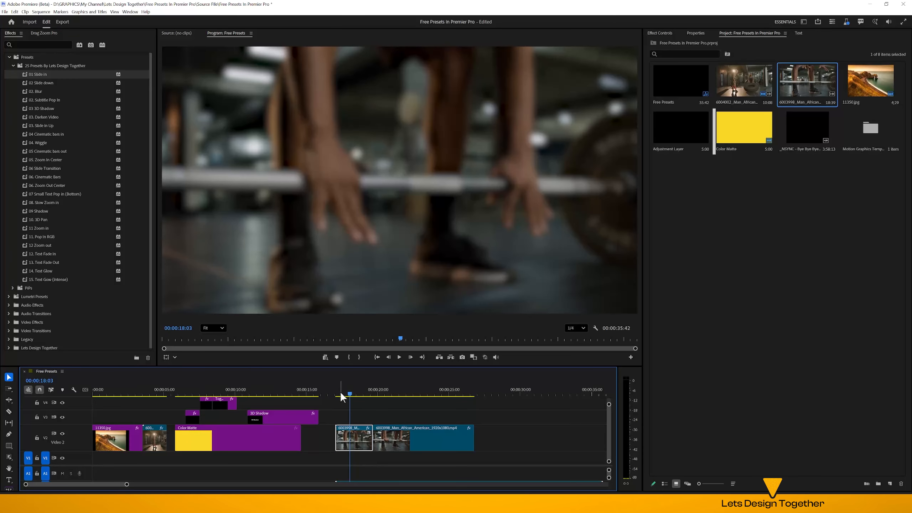
Add a two-line text layer reading "Lets Design" / "Together" over the blurred section at 00:00:18:19
{"action": "left_click_drag", "start_coordinate": [341, 394], "coordinate": [352, 396]}
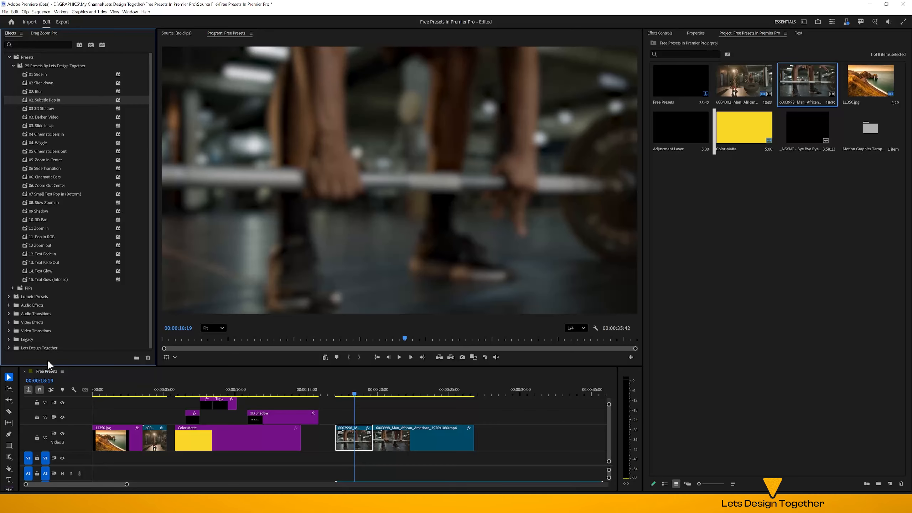
{"action": "left_click", "coordinate": [11, 476]}
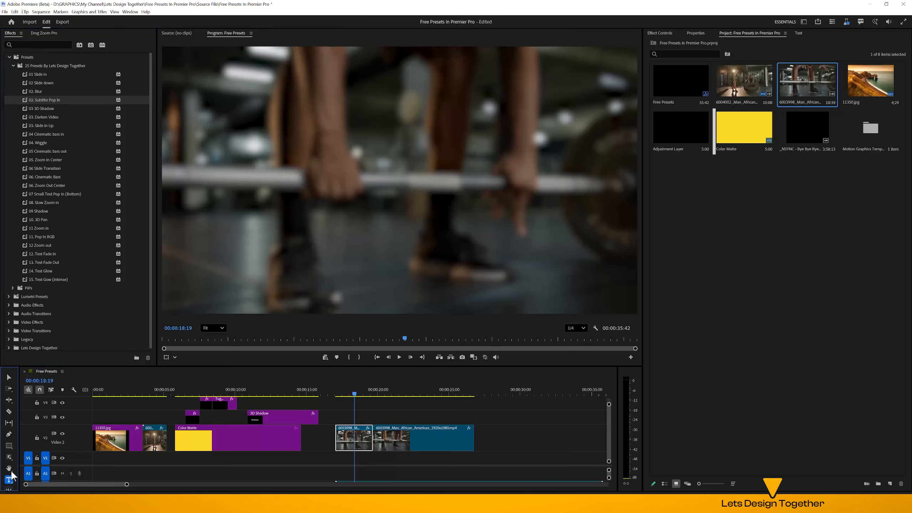
{"action": "left_click", "coordinate": [322, 171]}
{"action": "type", "text": "Lets Design"}
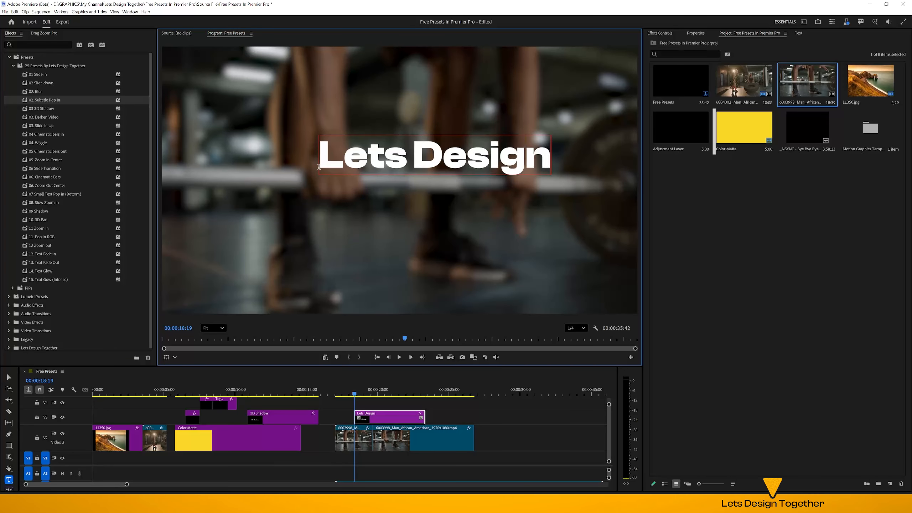
{"action": "key", "text": "Return"}
{"action": "type", "text": "Together"}
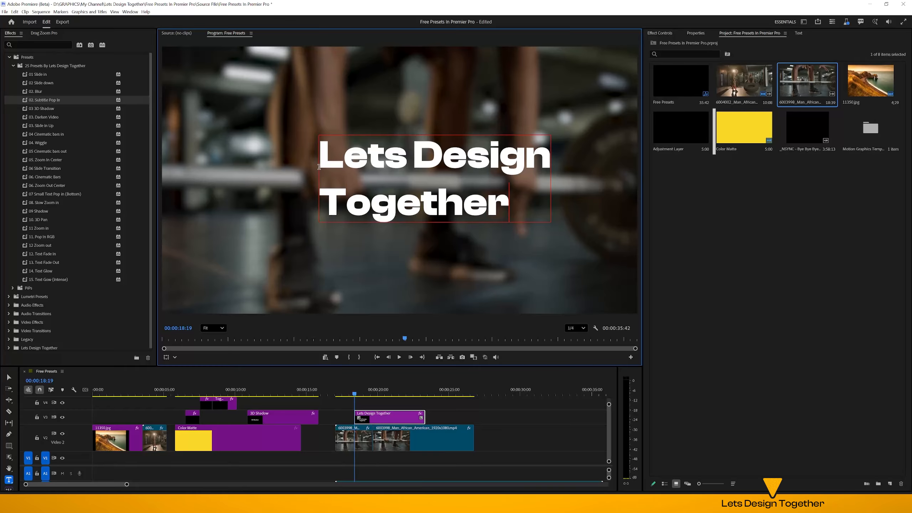
Centre-align all lines of the "Lets Design Together" text and centre it horizontally in the frame
{"action": "key", "text": "ctrl+a"}
{"action": "left_click", "coordinate": [696, 33]}
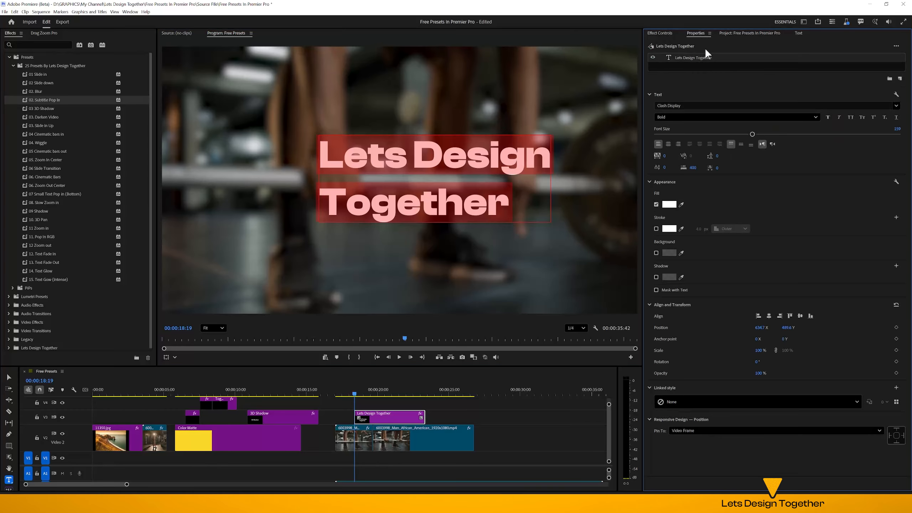
{"action": "left_click", "coordinate": [669, 144]}
{"action": "left_click", "coordinate": [768, 316]}
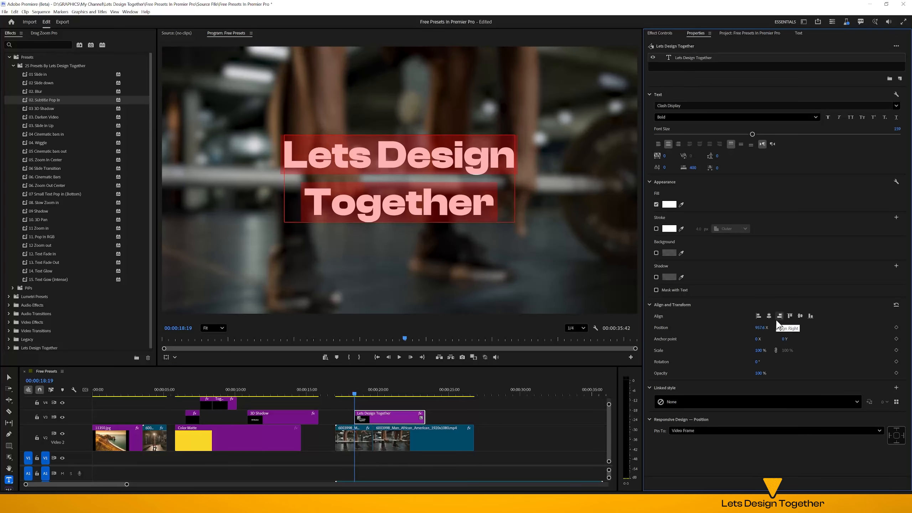
Tighten the title's line spacing to -42 and centre it vertically in the frame
{"action": "double_click", "coordinate": [463, 213]}
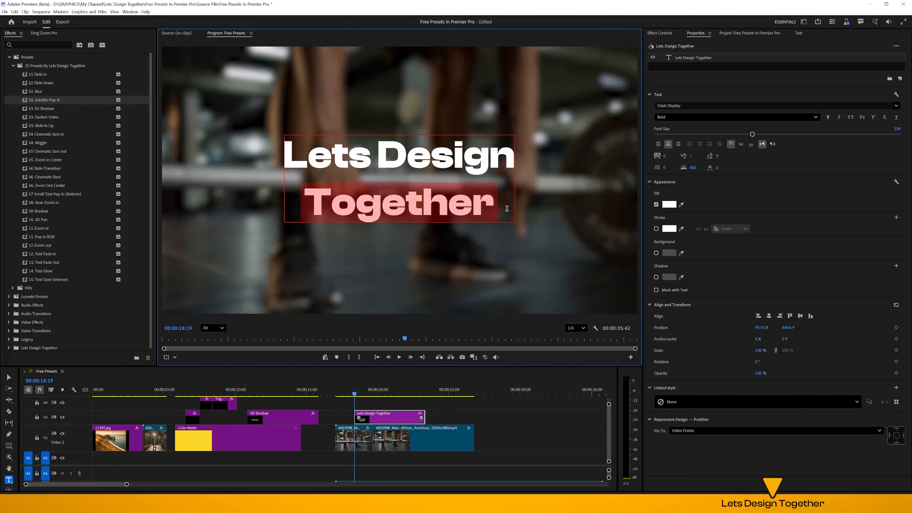
{"action": "left_click_drag", "start_coordinate": [718, 155], "coordinate": [703, 155]}
{"action": "left_click", "coordinate": [800, 316]}
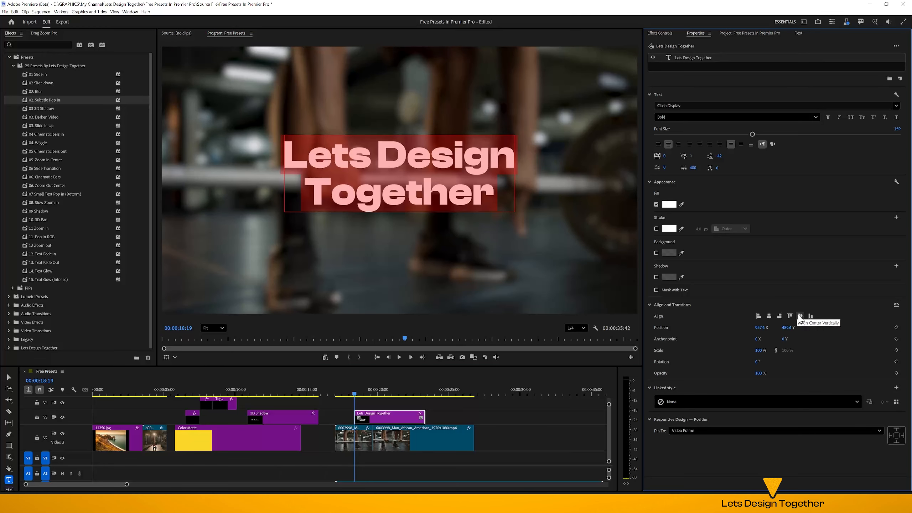
{"action": "left_click", "coordinate": [800, 316]}
{"action": "left_click", "coordinate": [500, 426]}
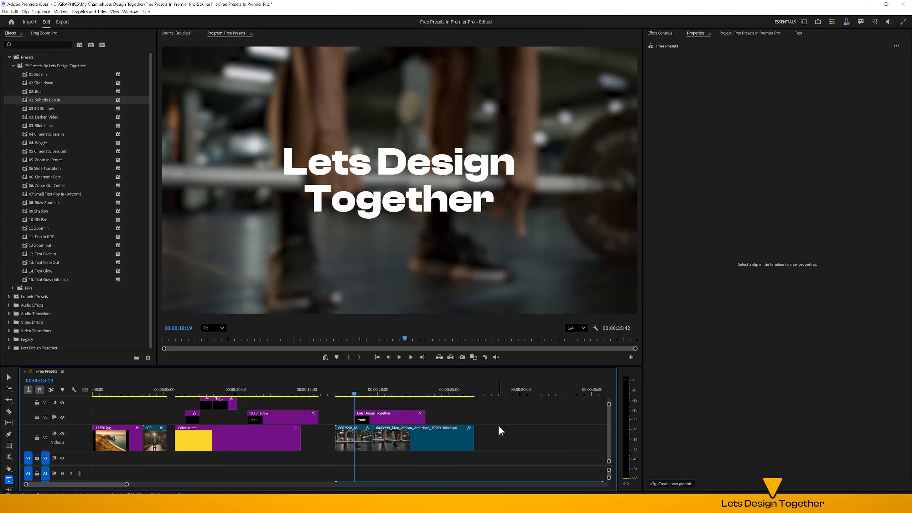
Apply the 02. Subtitle Pop In preset to the "Lets Design Together" clip and play the sequence from the barbell clip's start
{"action": "left_click", "coordinate": [390, 418]}
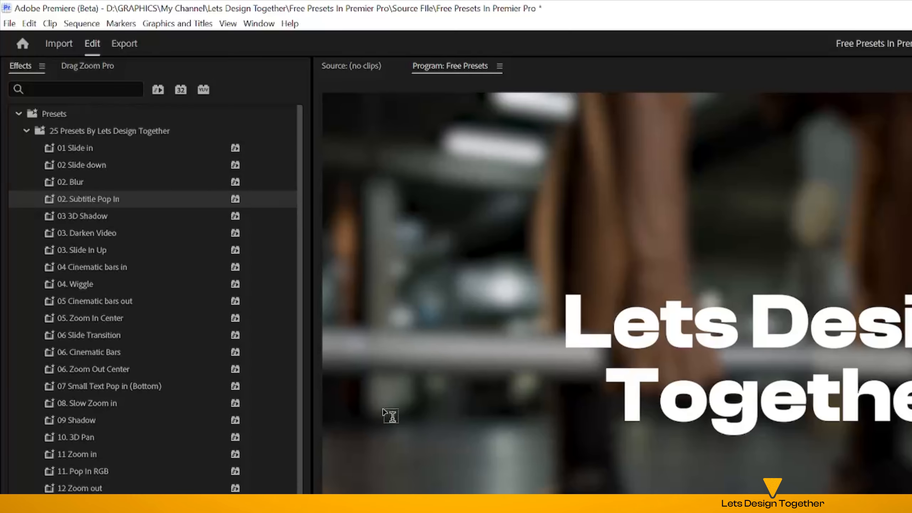
{"action": "left_click_drag", "start_coordinate": [93, 102], "coordinate": [185, 190]}
{"action": "left_click_drag", "start_coordinate": [370, 382], "coordinate": [338, 395]}
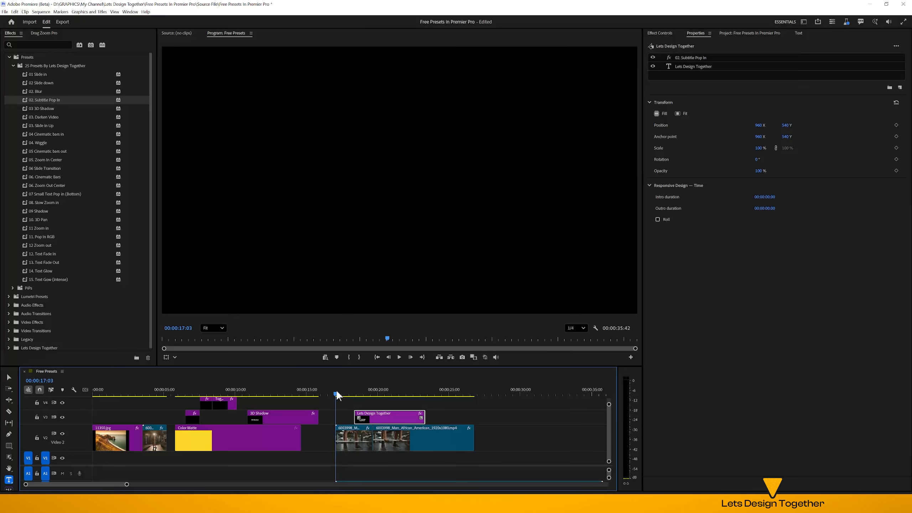
{"action": "key", "text": "space"}
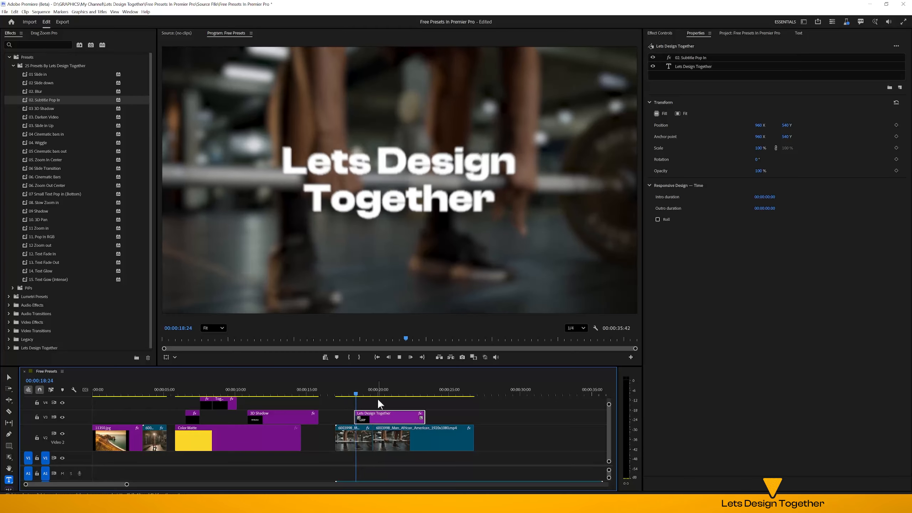
{"action": "key", "text": "space"}
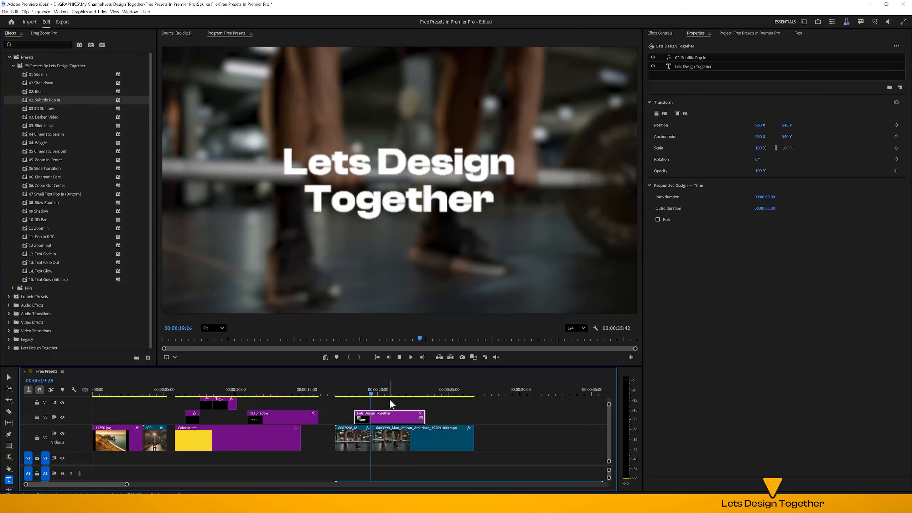
{"action": "key", "text": "space"}
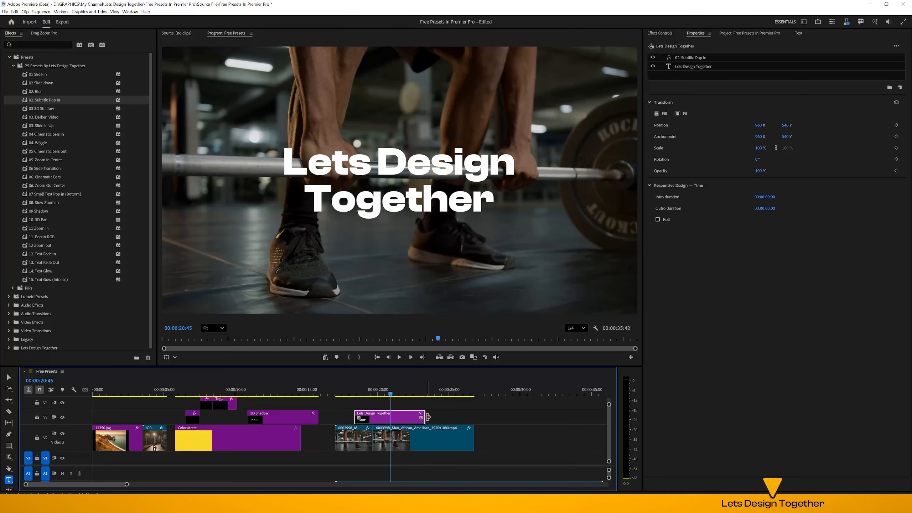
Shorten the "Lets Design Together" clip to end at about 21 seconds and apply the 02 Slide down preset to it
{"action": "left_click_drag", "start_coordinate": [423, 417], "coordinate": [396, 417]}
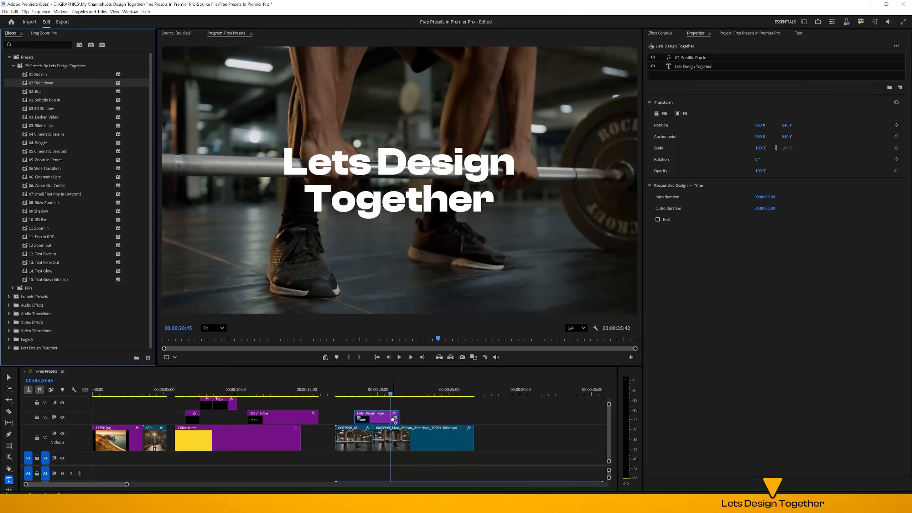
{"action": "left_click_drag", "start_coordinate": [394, 420], "coordinate": [393, 420]}
{"action": "left_click_drag", "start_coordinate": [362, 392], "coordinate": [351, 392]}
{"action": "key", "text": "space"}
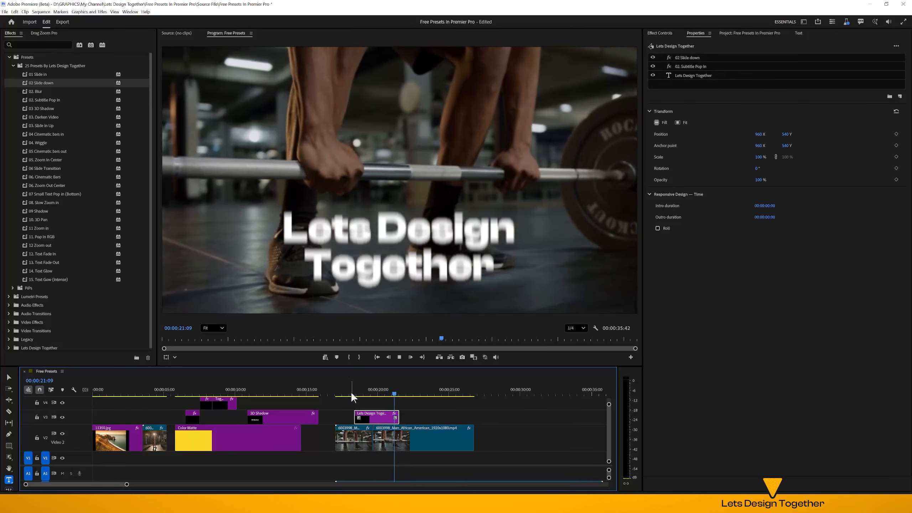
Move the "Lets Design Together" clip earlier to start at about 00:00:17:40 and play back the section
{"action": "left_click_drag", "start_coordinate": [366, 420], "coordinate": [357, 422]}
{"action": "left_click", "coordinate": [341, 394]}
{"action": "key", "text": "space"}
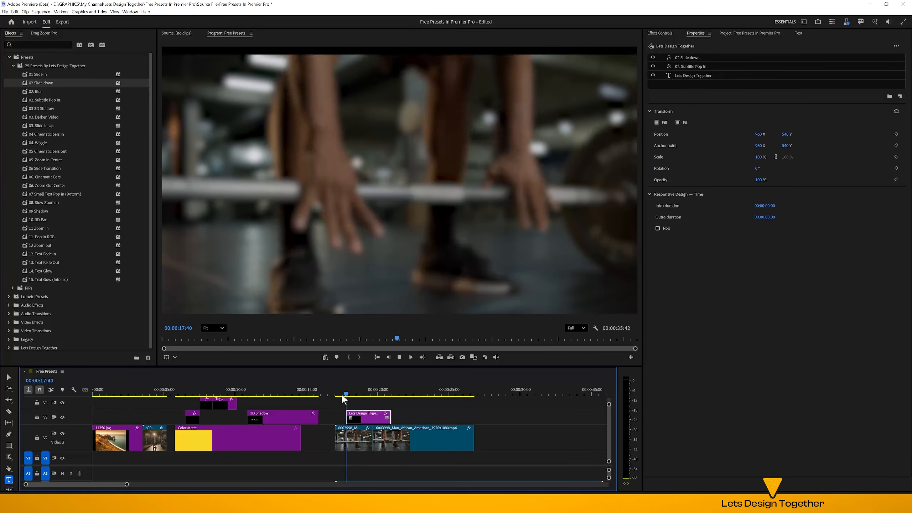
Cut the second barbell clip at 00:00:21:33 and delete the remainder after that point
{"action": "key", "text": "space"}
{"action": "left_click", "coordinate": [412, 439]}
{"action": "key", "text": "Delete"}
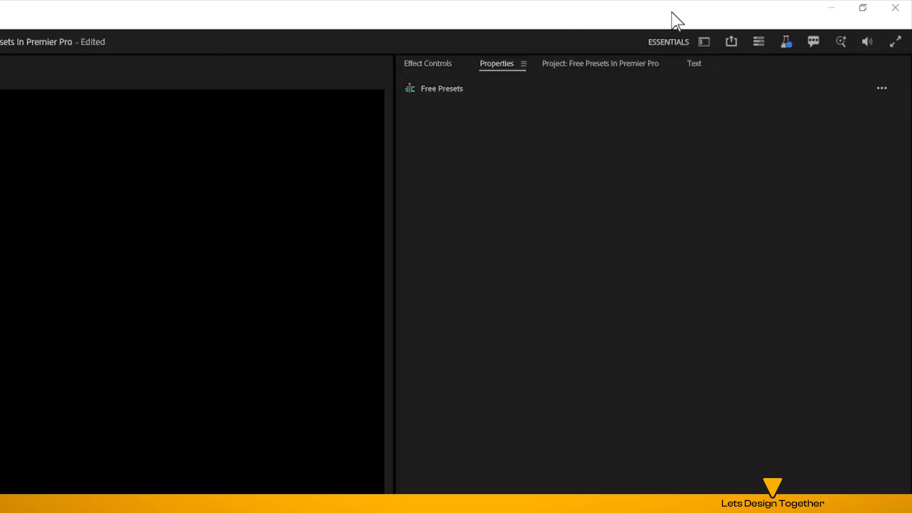
Add the 11350.jpg image from the project files to track V2 just after the barbell clips, starting at 00:00:22:25
{"action": "left_click", "coordinate": [621, 63]}
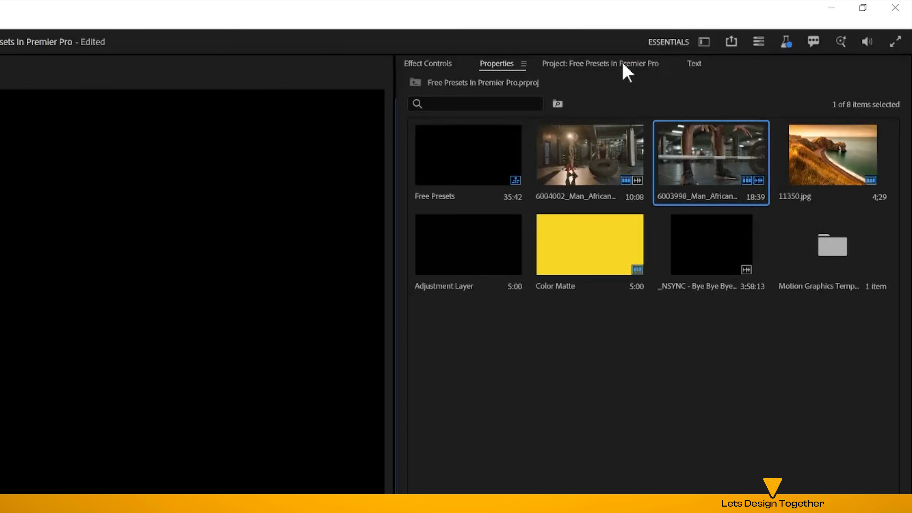
{"action": "left_click", "coordinate": [839, 169]}
{"action": "left_click_drag", "start_coordinate": [842, 156], "coordinate": [412, 439]}
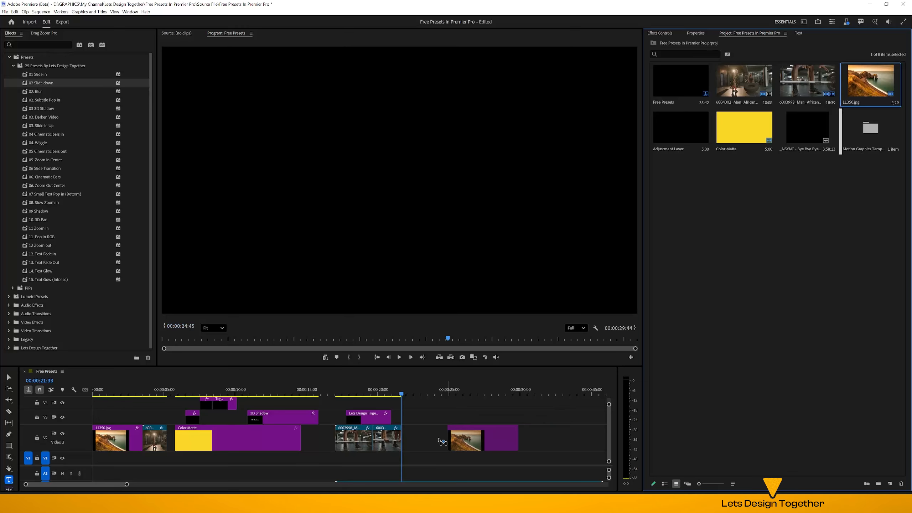
{"action": "left_click", "coordinate": [420, 396]}
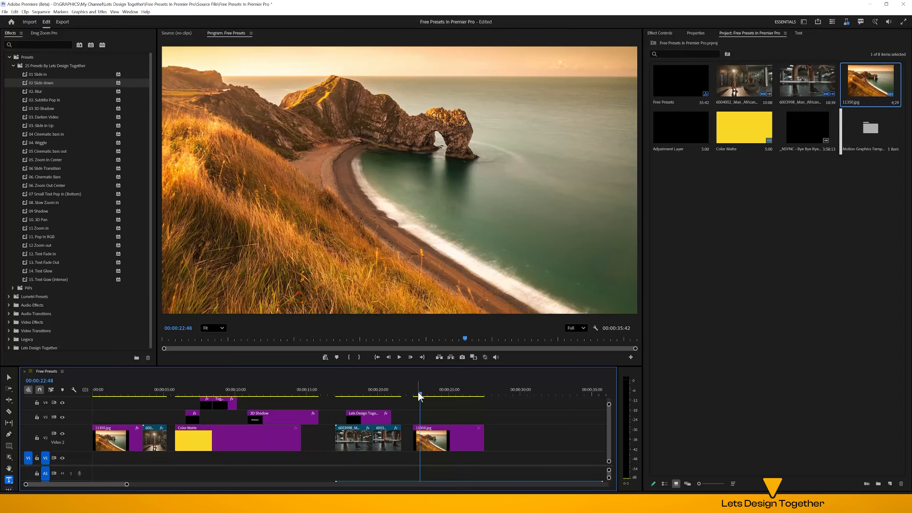
Apply the 04 Cinematic bars in preset to the newly placed 11350.jpg clip
{"action": "left_click", "coordinate": [443, 443]}
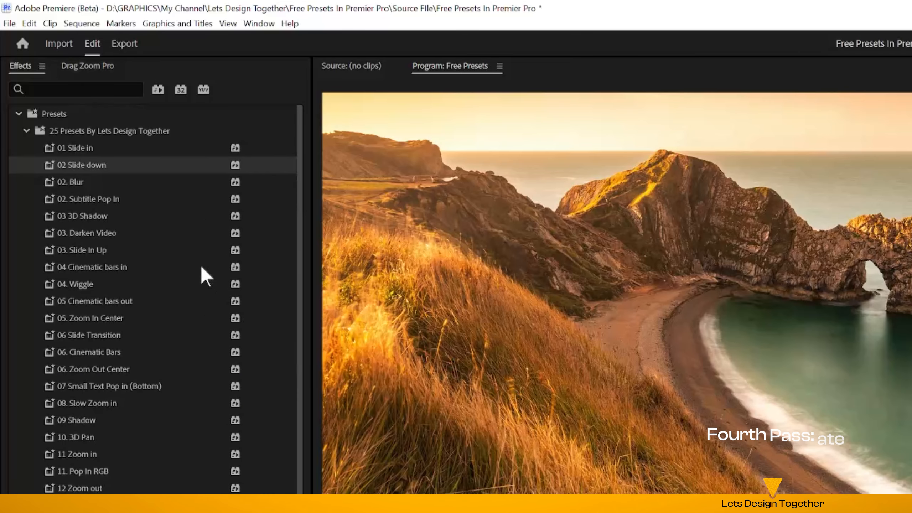
{"action": "left_click_drag", "start_coordinate": [100, 134], "coordinate": [441, 445]}
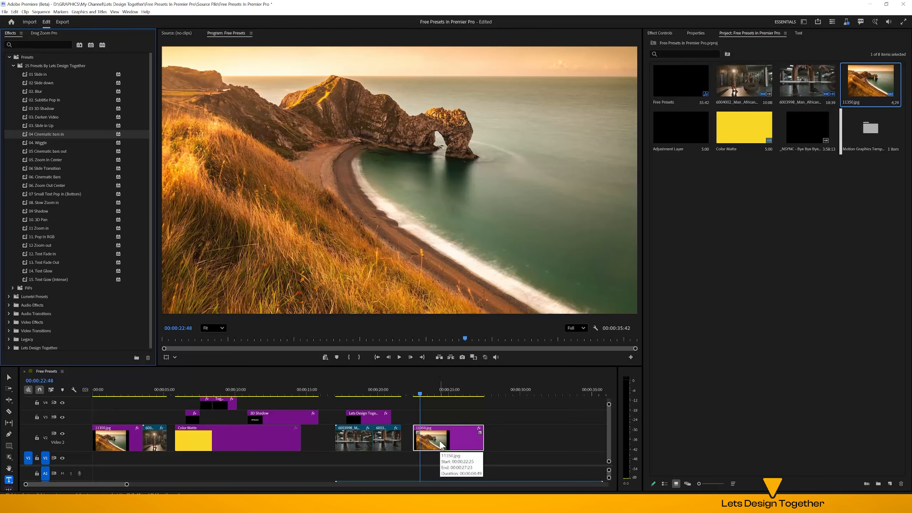
Set the preview's playback resolution to 1/4 and play back the new 11350.jpg clip from its start
{"action": "left_click", "coordinate": [576, 328]}
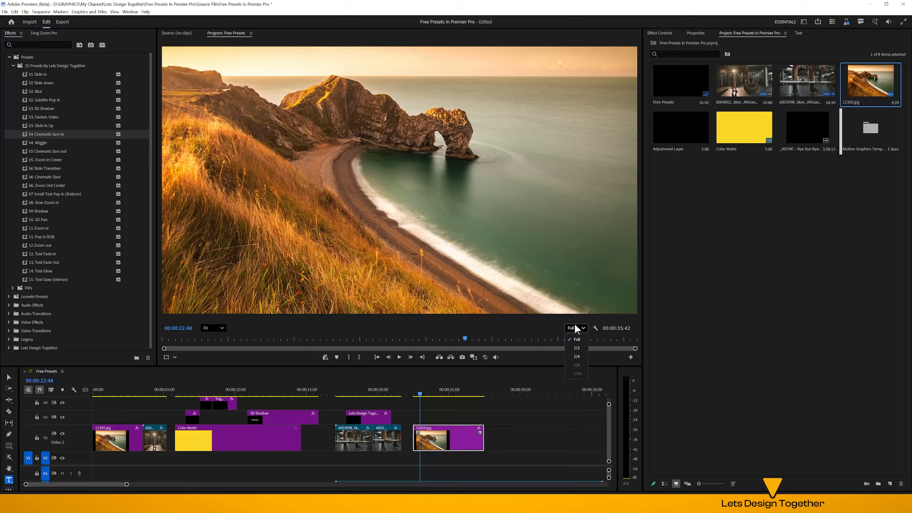
{"action": "left_click", "coordinate": [576, 356]}
{"action": "left_click", "coordinate": [407, 392]}
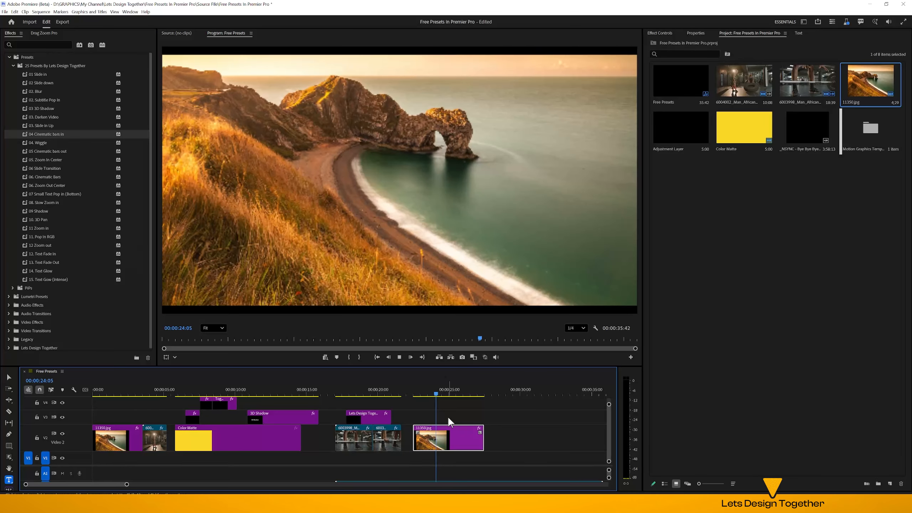
{"action": "key", "text": "space"}
{"action": "left_click_drag", "start_coordinate": [447, 396], "coordinate": [415, 401]}
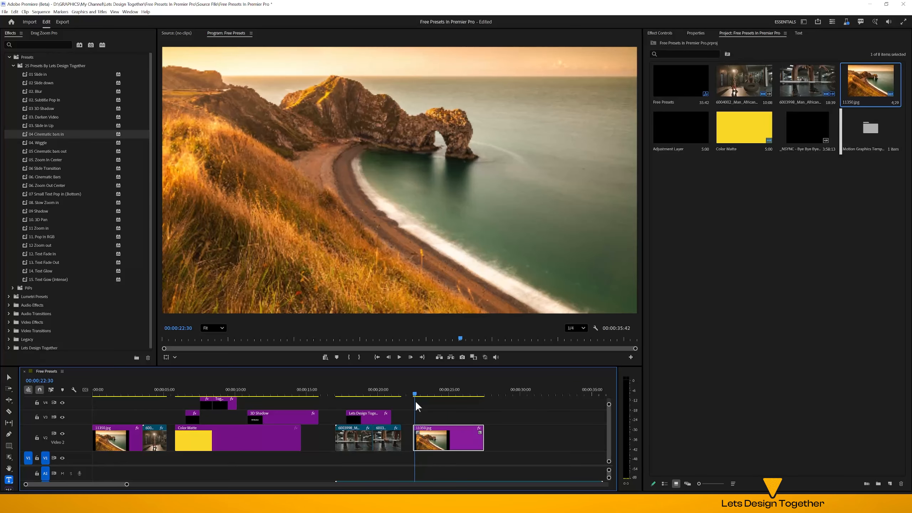
{"action": "key", "text": "space"}
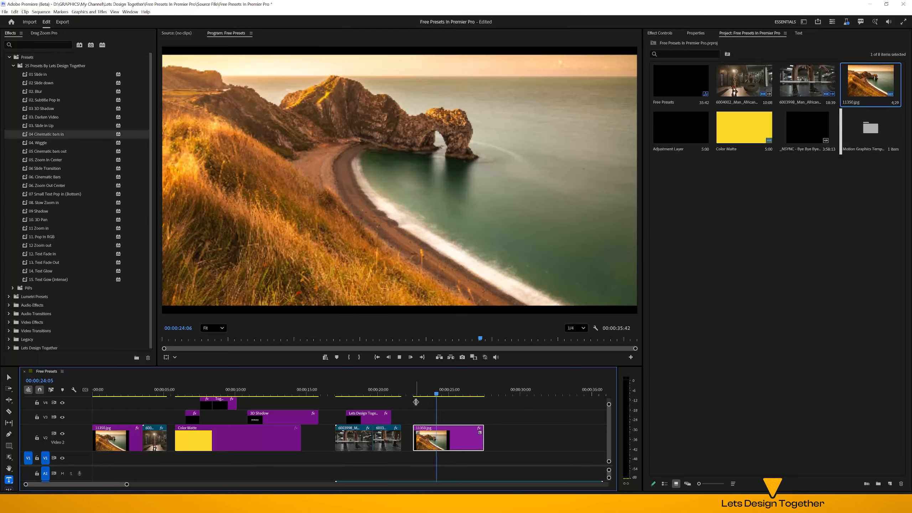
{"action": "key", "text": "space"}
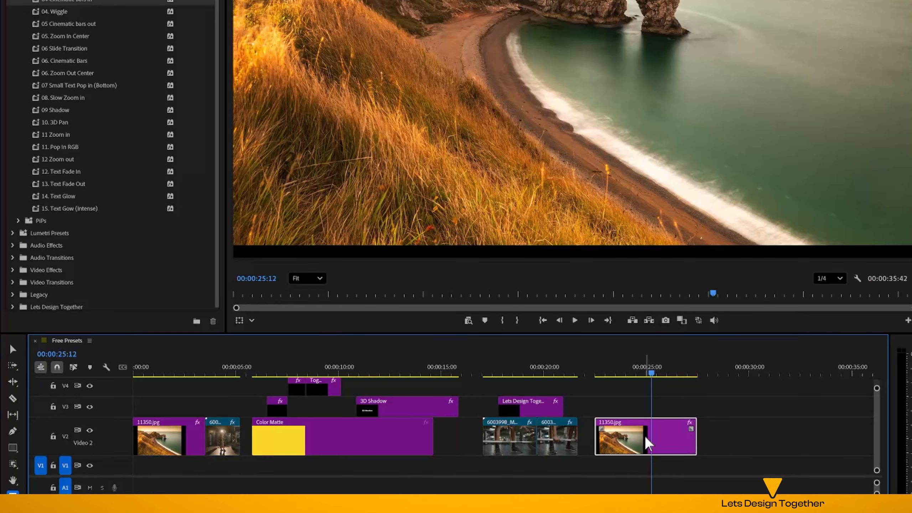
Undo the cinematic bars preset applied to the new 11350.jpg clip
{"action": "left_click", "coordinate": [671, 408]}
{"action": "key", "text": "ctrl+z"}
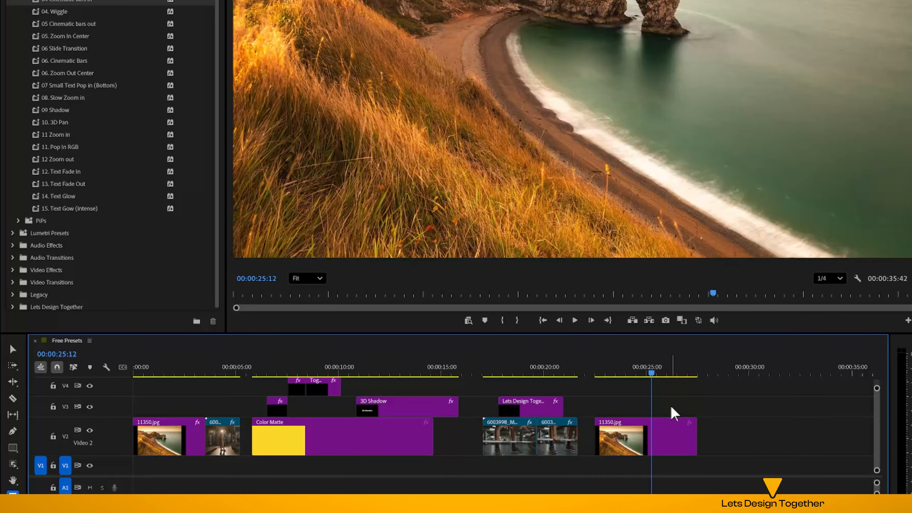
Shorten the new 11350.jpg clip to end at 00:00:25:12 and place a copy directly after it, ending at about 28 seconds
{"action": "left_click", "coordinate": [653, 429]}
{"action": "key", "text": "ctrl+v"}
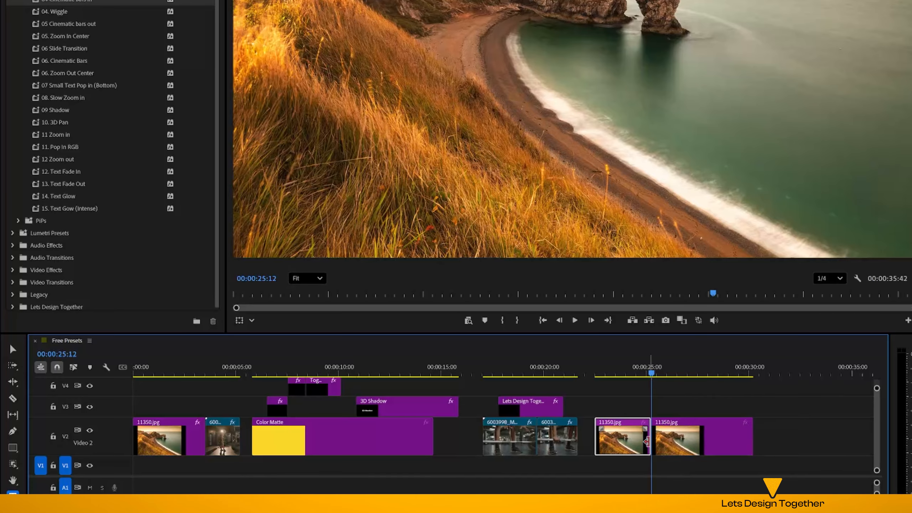
{"action": "left_click_drag", "start_coordinate": [753, 441], "coordinate": [705, 441]}
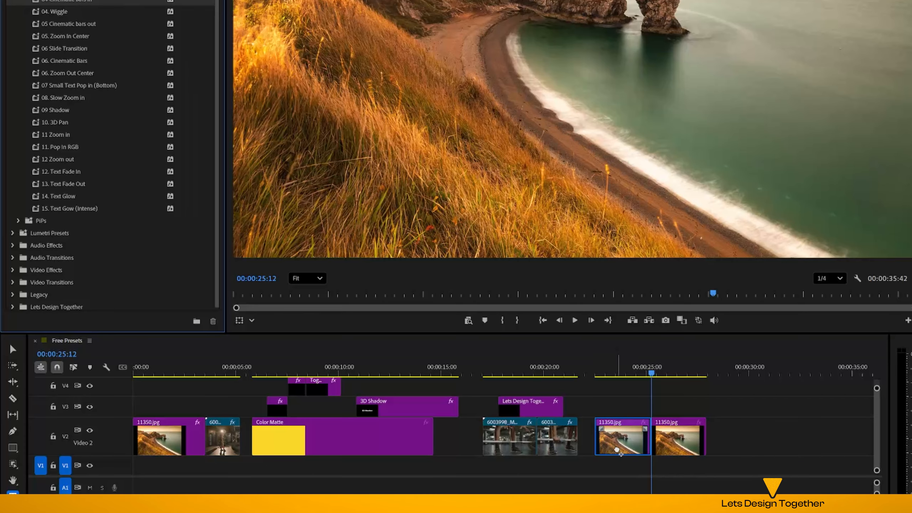
Apply 04 Cinematic bars in to the shortened 11350.jpg clip and 05 Cinematic bars out to its copy
{"action": "left_click", "coordinate": [620, 446]}
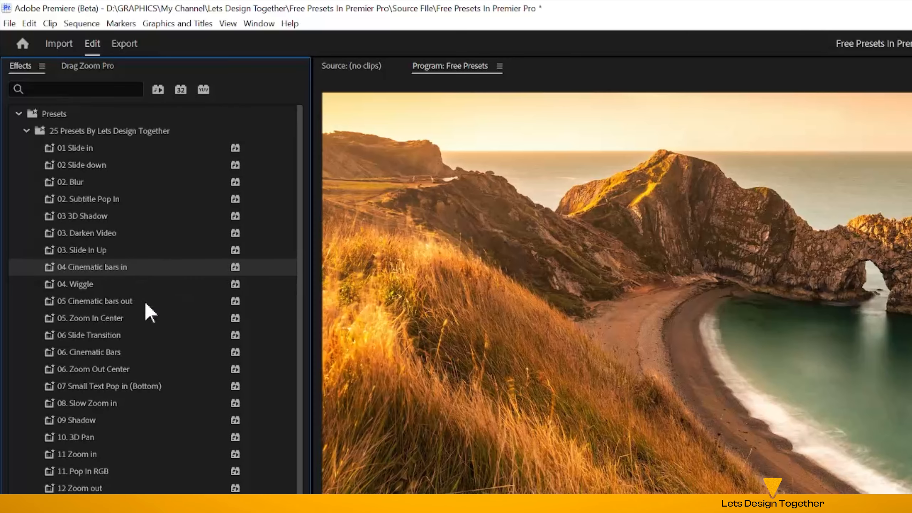
{"action": "left_click_drag", "start_coordinate": [145, 303], "coordinate": [669, 435]}
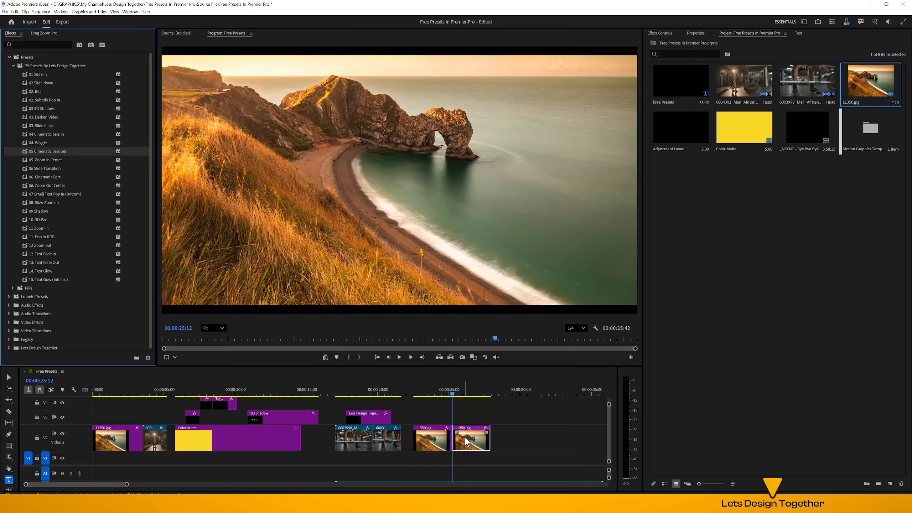
Play back the two adjoining 11350.jpg clips from about 00:00:22:34 to review both cinematic bar presets
{"action": "left_click", "coordinate": [423, 394]}
{"action": "left_click", "coordinate": [416, 393]}
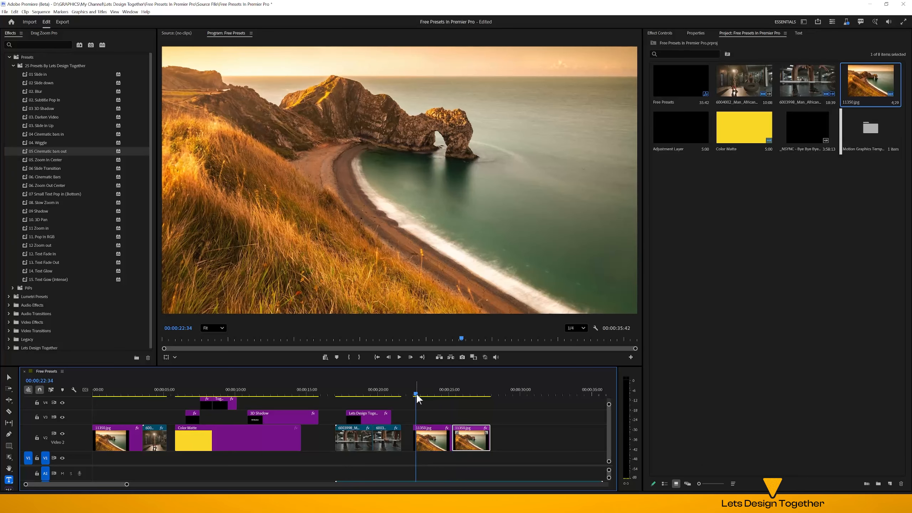
{"action": "key", "text": "space"}
{"action": "left_click", "coordinate": [420, 391]}
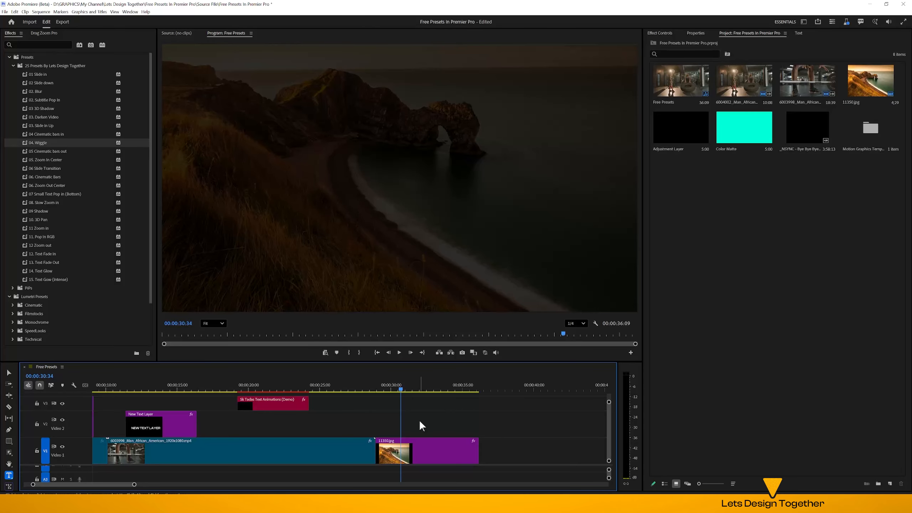
Add a "Wiggle" title at 00:00:30:34 over the darkened coast image and centre it horizontally and vertically in the frame
{"action": "left_click", "coordinate": [360, 202]}
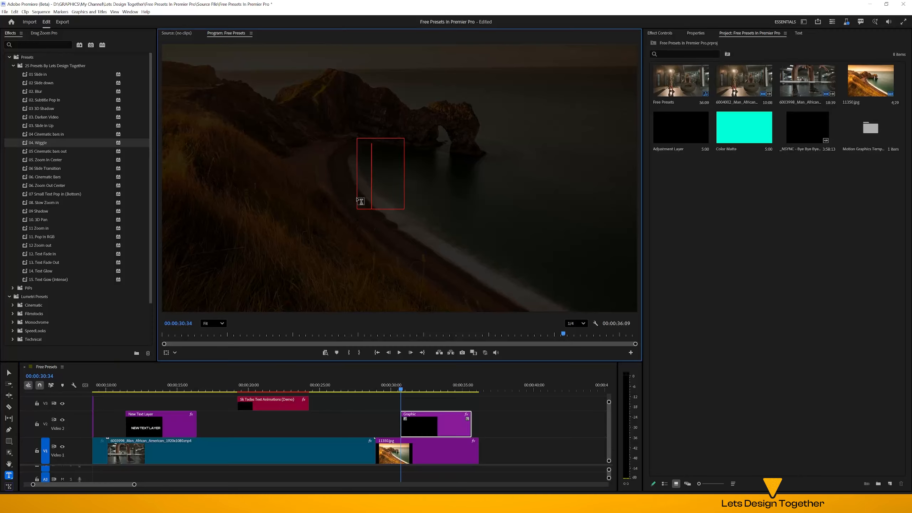
{"action": "type", "text": "Wiggle"}
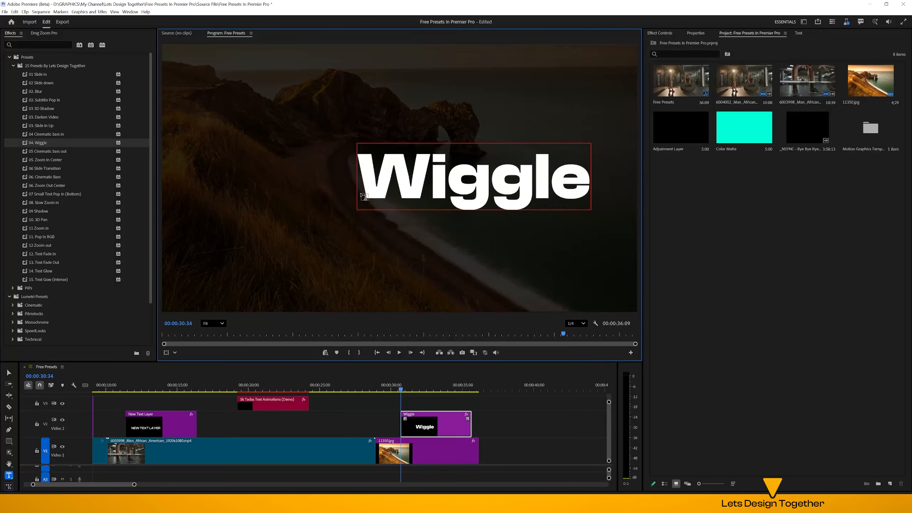
{"action": "key", "text": "ctrl+a"}
{"action": "left_click", "coordinate": [690, 35]}
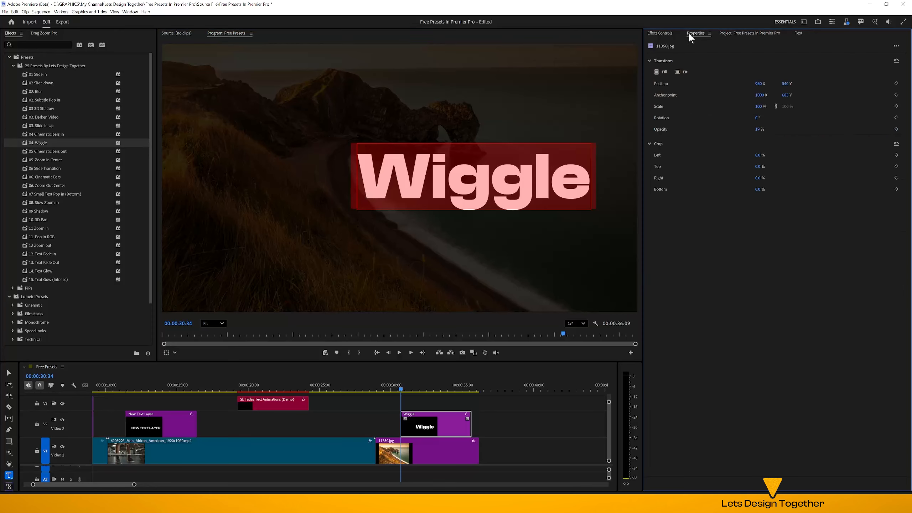
{"action": "left_click", "coordinate": [771, 315]}
{"action": "left_click", "coordinate": [799, 315]}
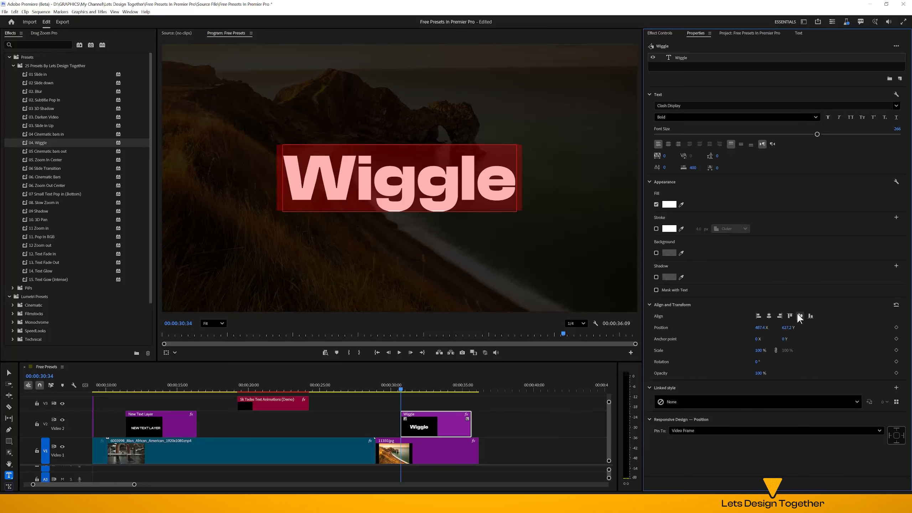
Shorten the Wiggle title clip to end at about 33 seconds and apply the 04. Wiggle preset to it
{"action": "left_click_drag", "start_coordinate": [470, 414], "coordinate": [432, 413]}
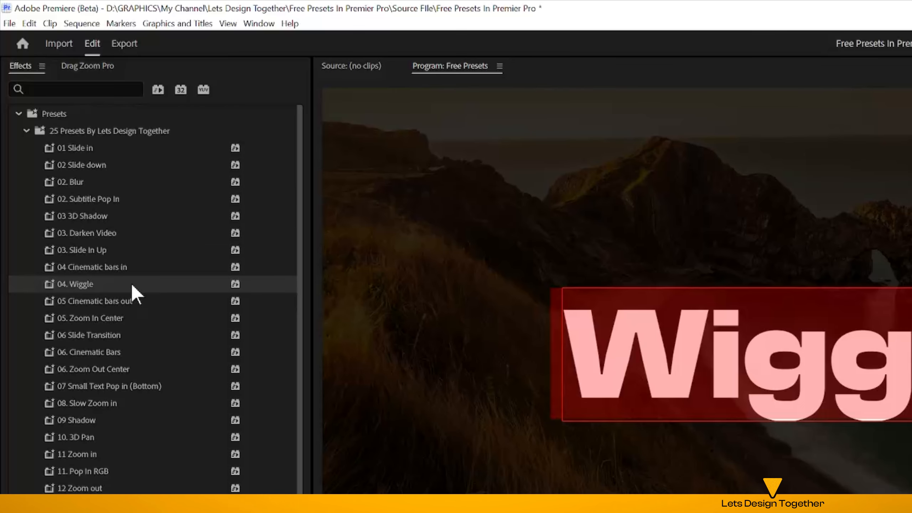
{"action": "left_click_drag", "start_coordinate": [65, 144], "coordinate": [273, 307]}
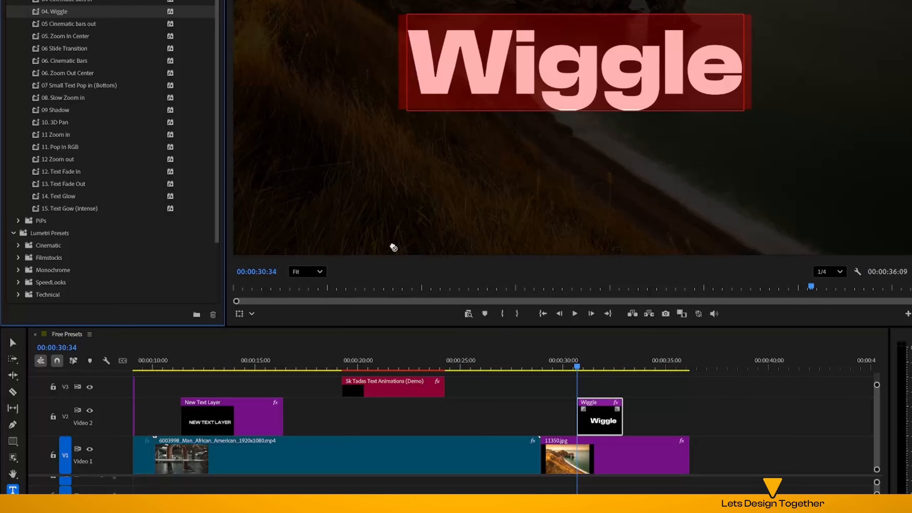
{"action": "left_click_drag", "start_coordinate": [585, 398], "coordinate": [600, 408]}
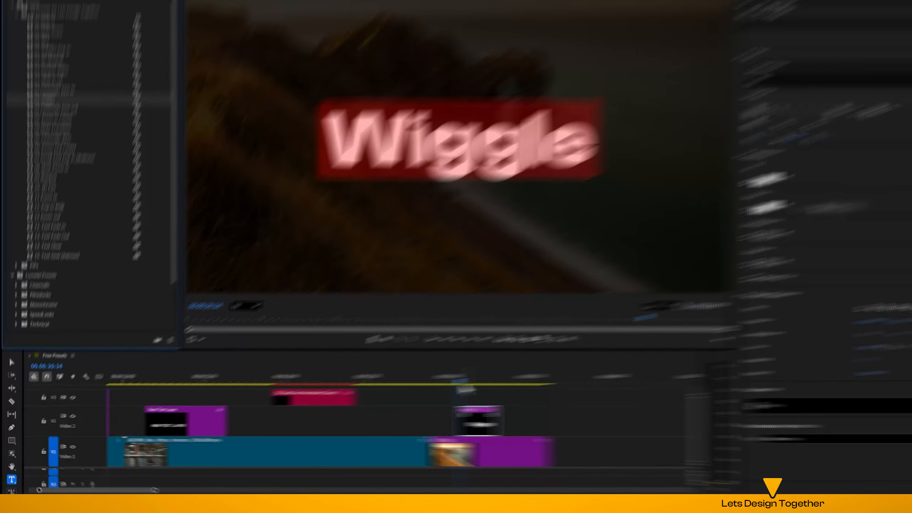
Play back the Wiggle title from about 00:00:29:16 to review its animation
{"action": "left_click_drag", "start_coordinate": [577, 367], "coordinate": [565, 370]}
{"action": "left_click_drag", "start_coordinate": [392, 393], "coordinate": [381, 393]}
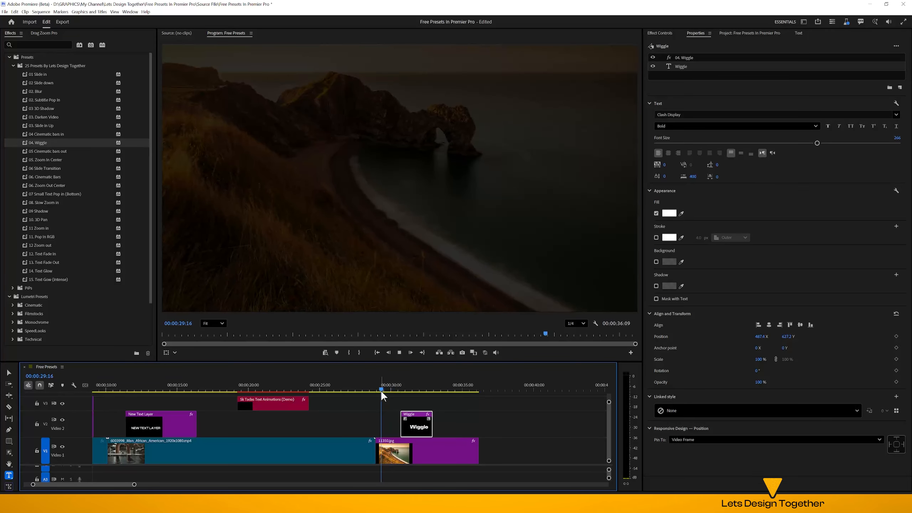
{"action": "key", "text": "space"}
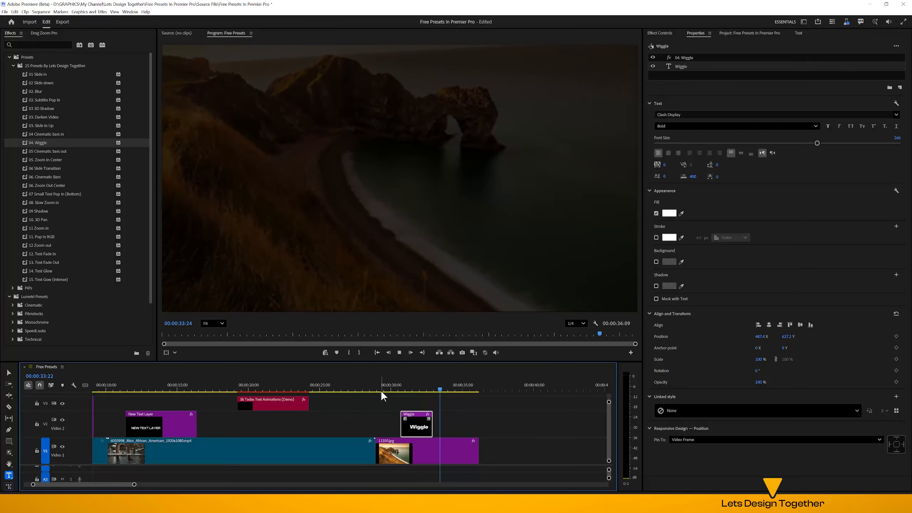
{"action": "key", "text": "space"}
Split the end of the barbell clip at about 26 seconds and at 00:00:27:28 into two short segments
{"action": "left_click_drag", "start_coordinate": [331, 389], "coordinate": [355, 389]}
{"action": "left_click", "coordinate": [354, 451]}
{"action": "key", "text": "ctrl+k"}
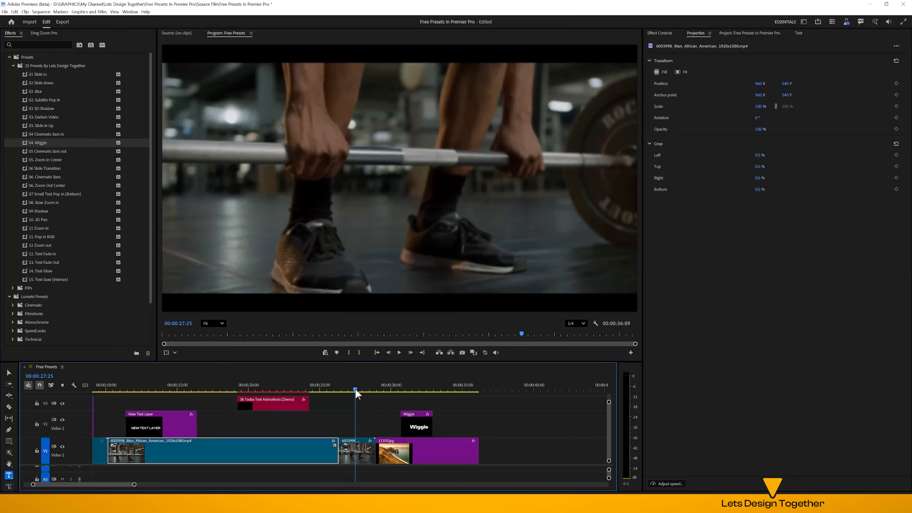
{"action": "left_click", "coordinate": [362, 451]}
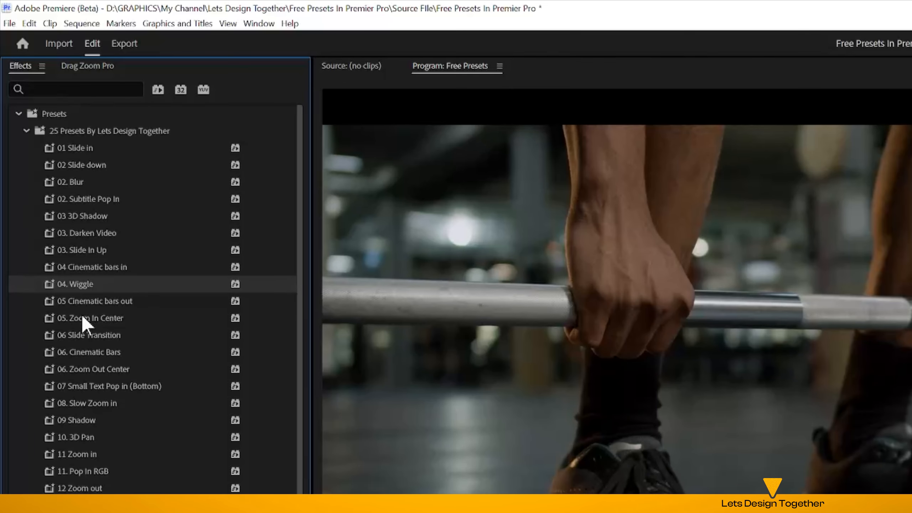
Apply 05. Zoom In Center to the first short barbell segment and 06. Zoom Out Center to the second
{"action": "left_click_drag", "start_coordinate": [82, 317], "coordinate": [506, 447]}
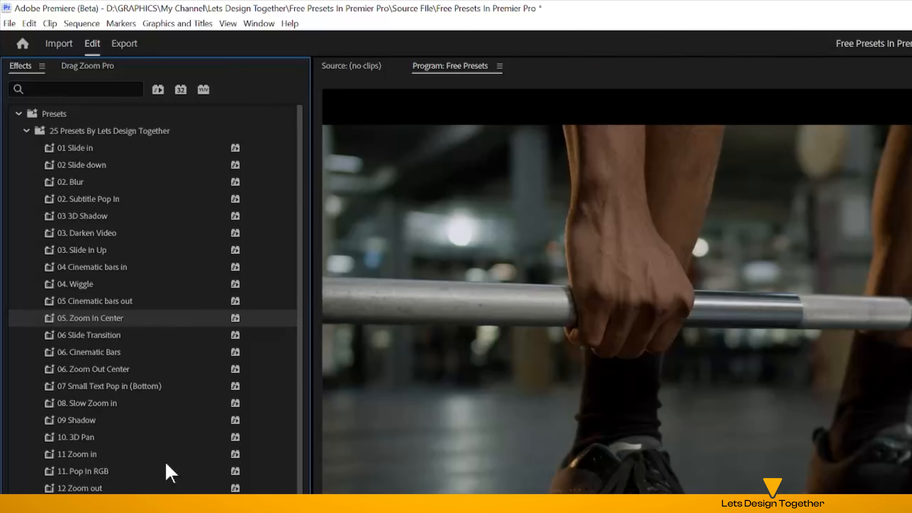
{"action": "left_click_drag", "start_coordinate": [62, 74], "coordinate": [526, 454]}
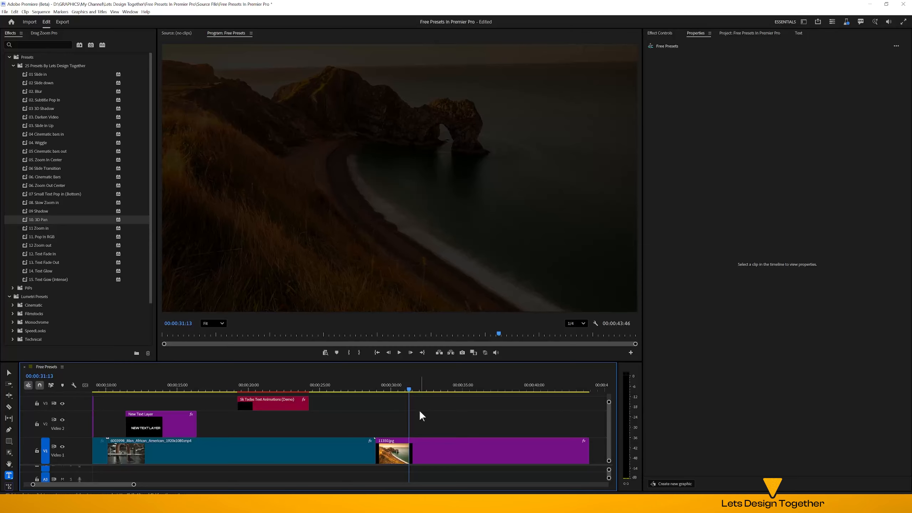
Add a "Pop In" title at 00:00:31:13 over the darkened coast image and centre it horizontally and vertically in the frame
{"action": "left_click", "coordinate": [344, 182]}
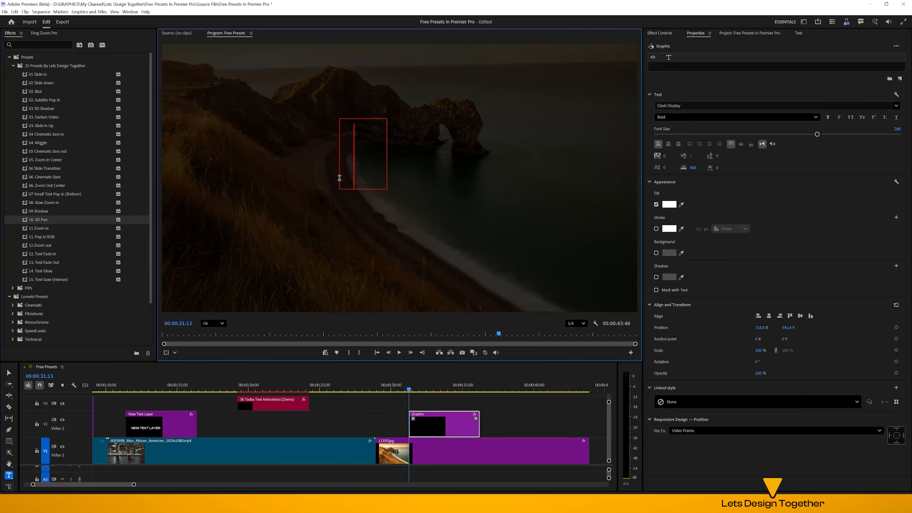
{"action": "type", "text": "Pop In"}
{"action": "key", "text": "ctrl+a"}
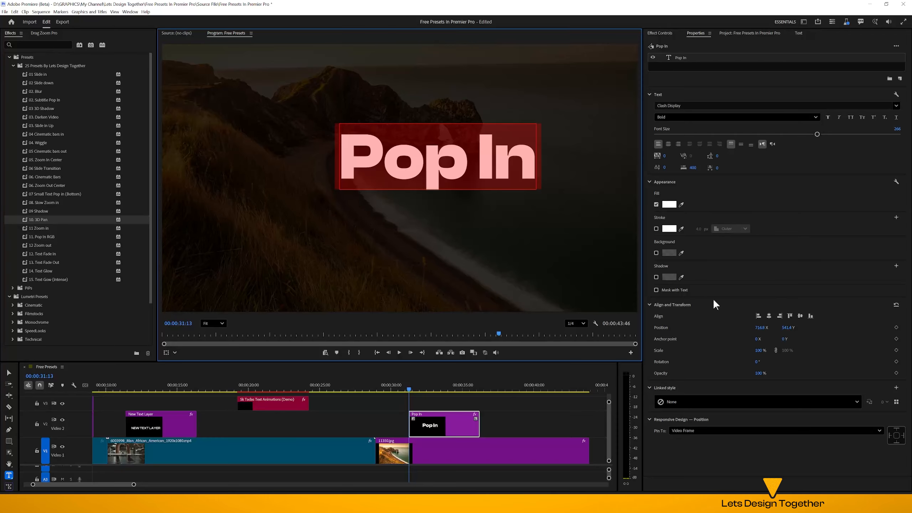
{"action": "left_click", "coordinate": [767, 316]}
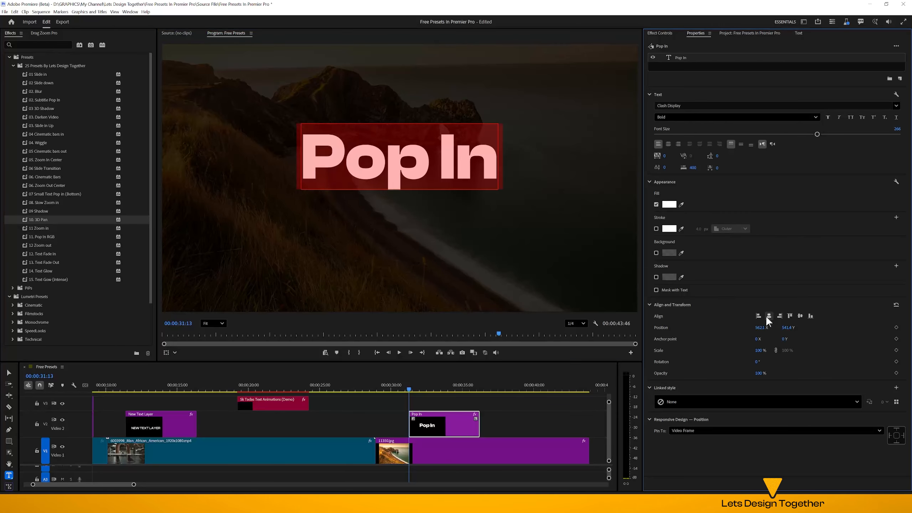
{"action": "left_click", "coordinate": [799, 315]}
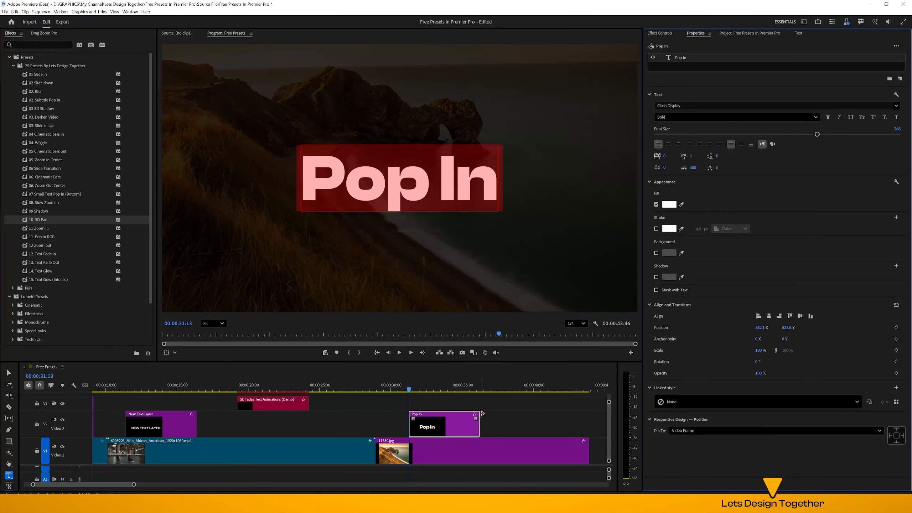
Shorten the Pop In title clip to end at about 34 seconds and apply the 11. Pop In RGB preset to it
{"action": "left_click_drag", "start_coordinate": [481, 414], "coordinate": [443, 416]}
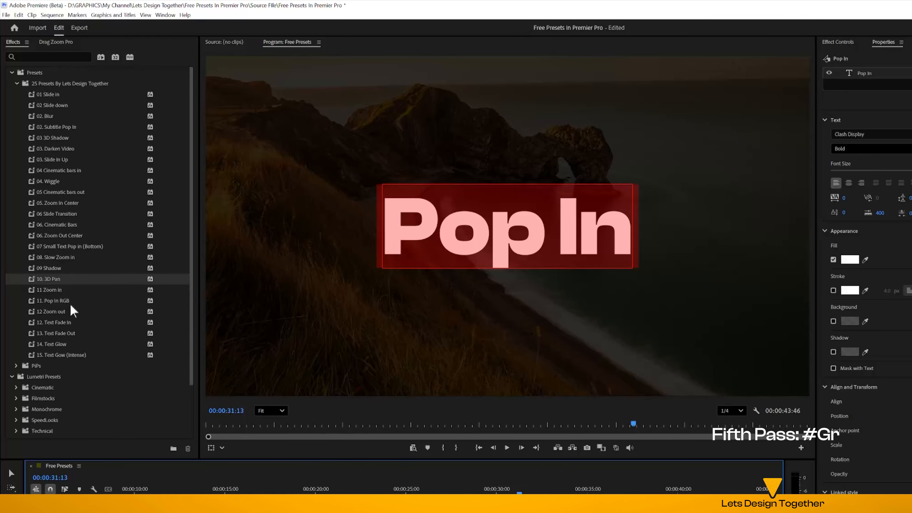
{"action": "left_click_drag", "start_coordinate": [62, 302], "coordinate": [595, 411]}
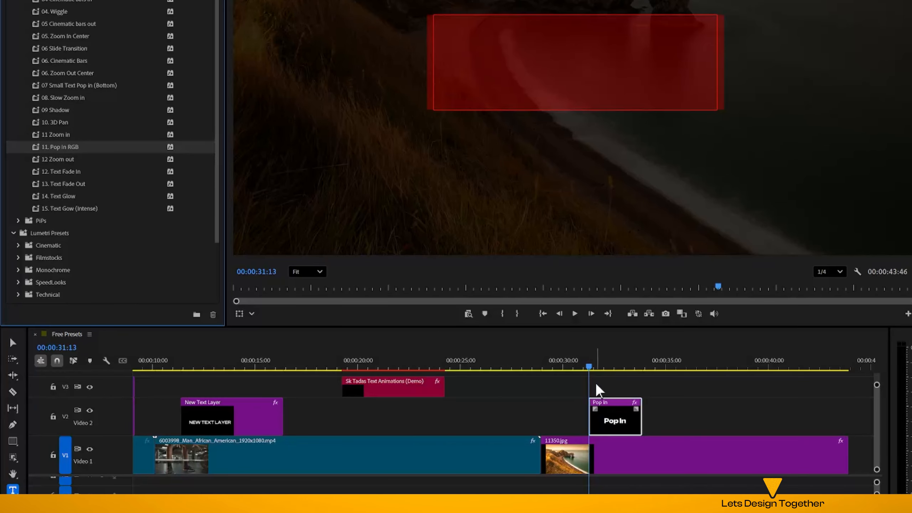